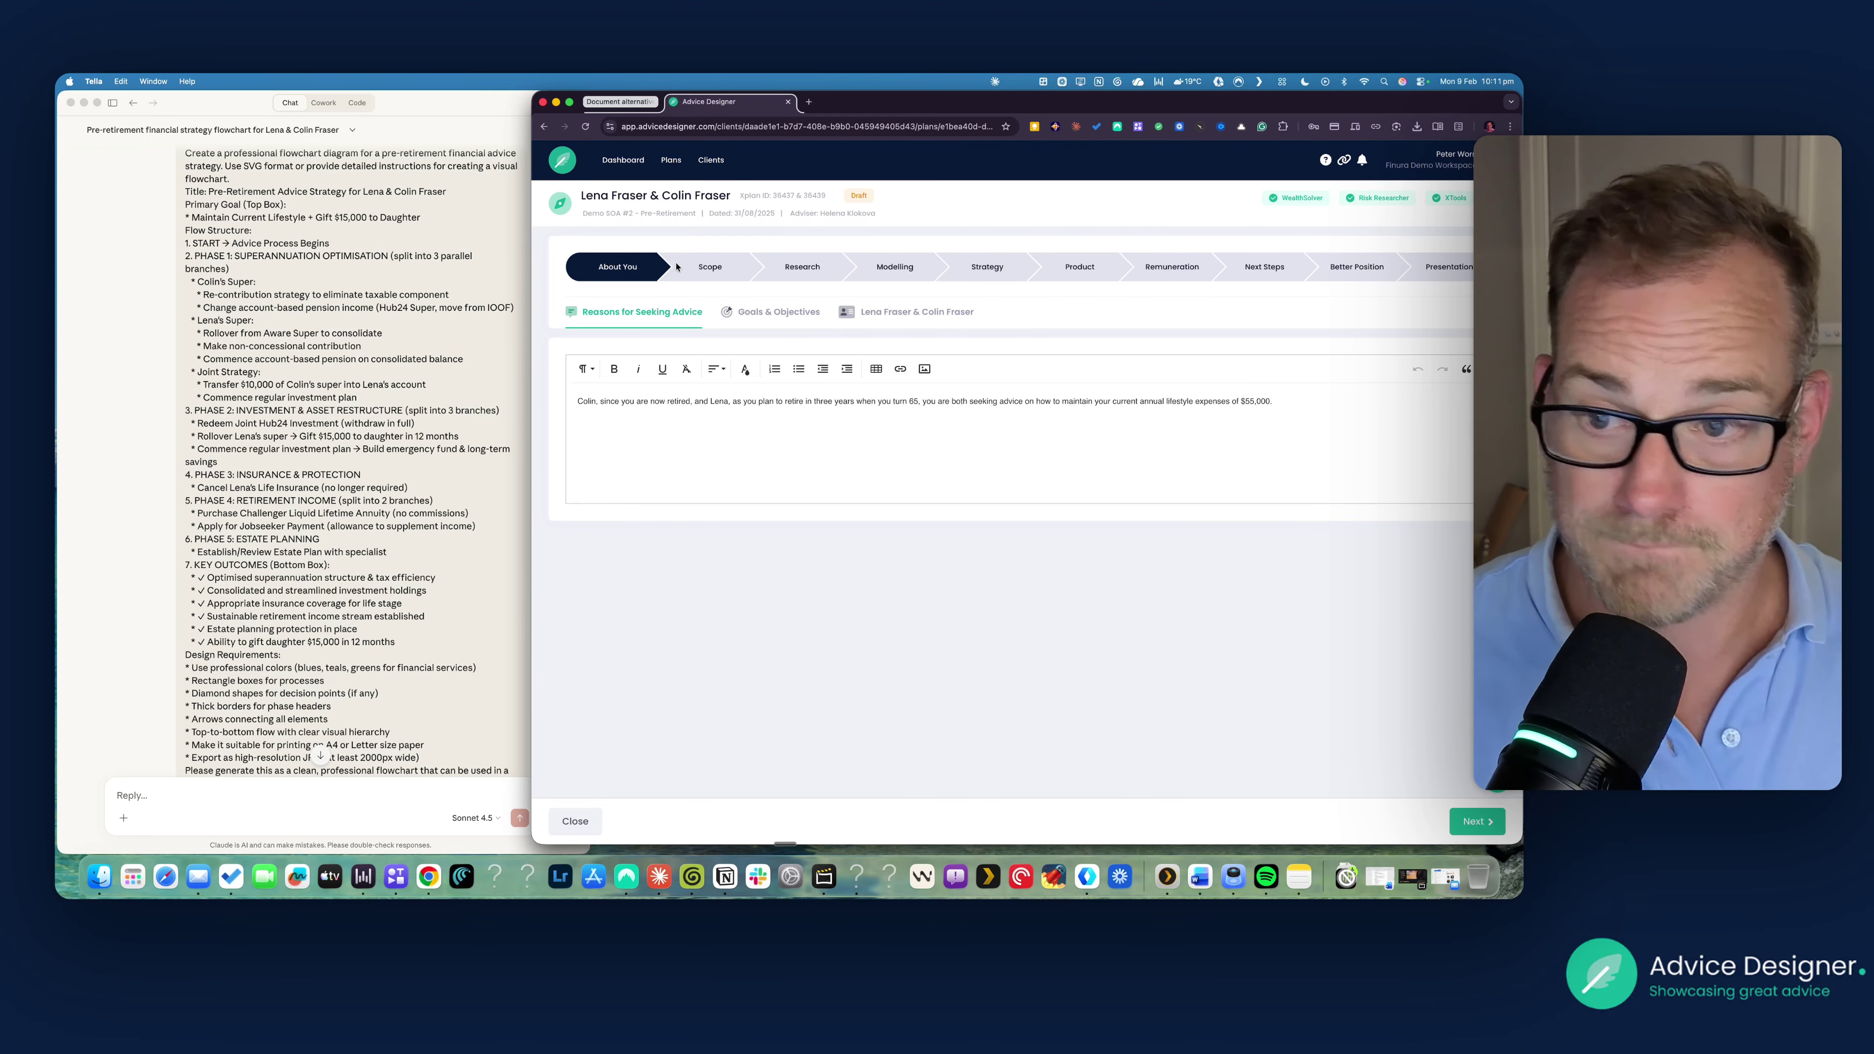
# Look through the plan's scope, client key details, goals and objectives, and insurance research
pyautogui.click(787, 276)
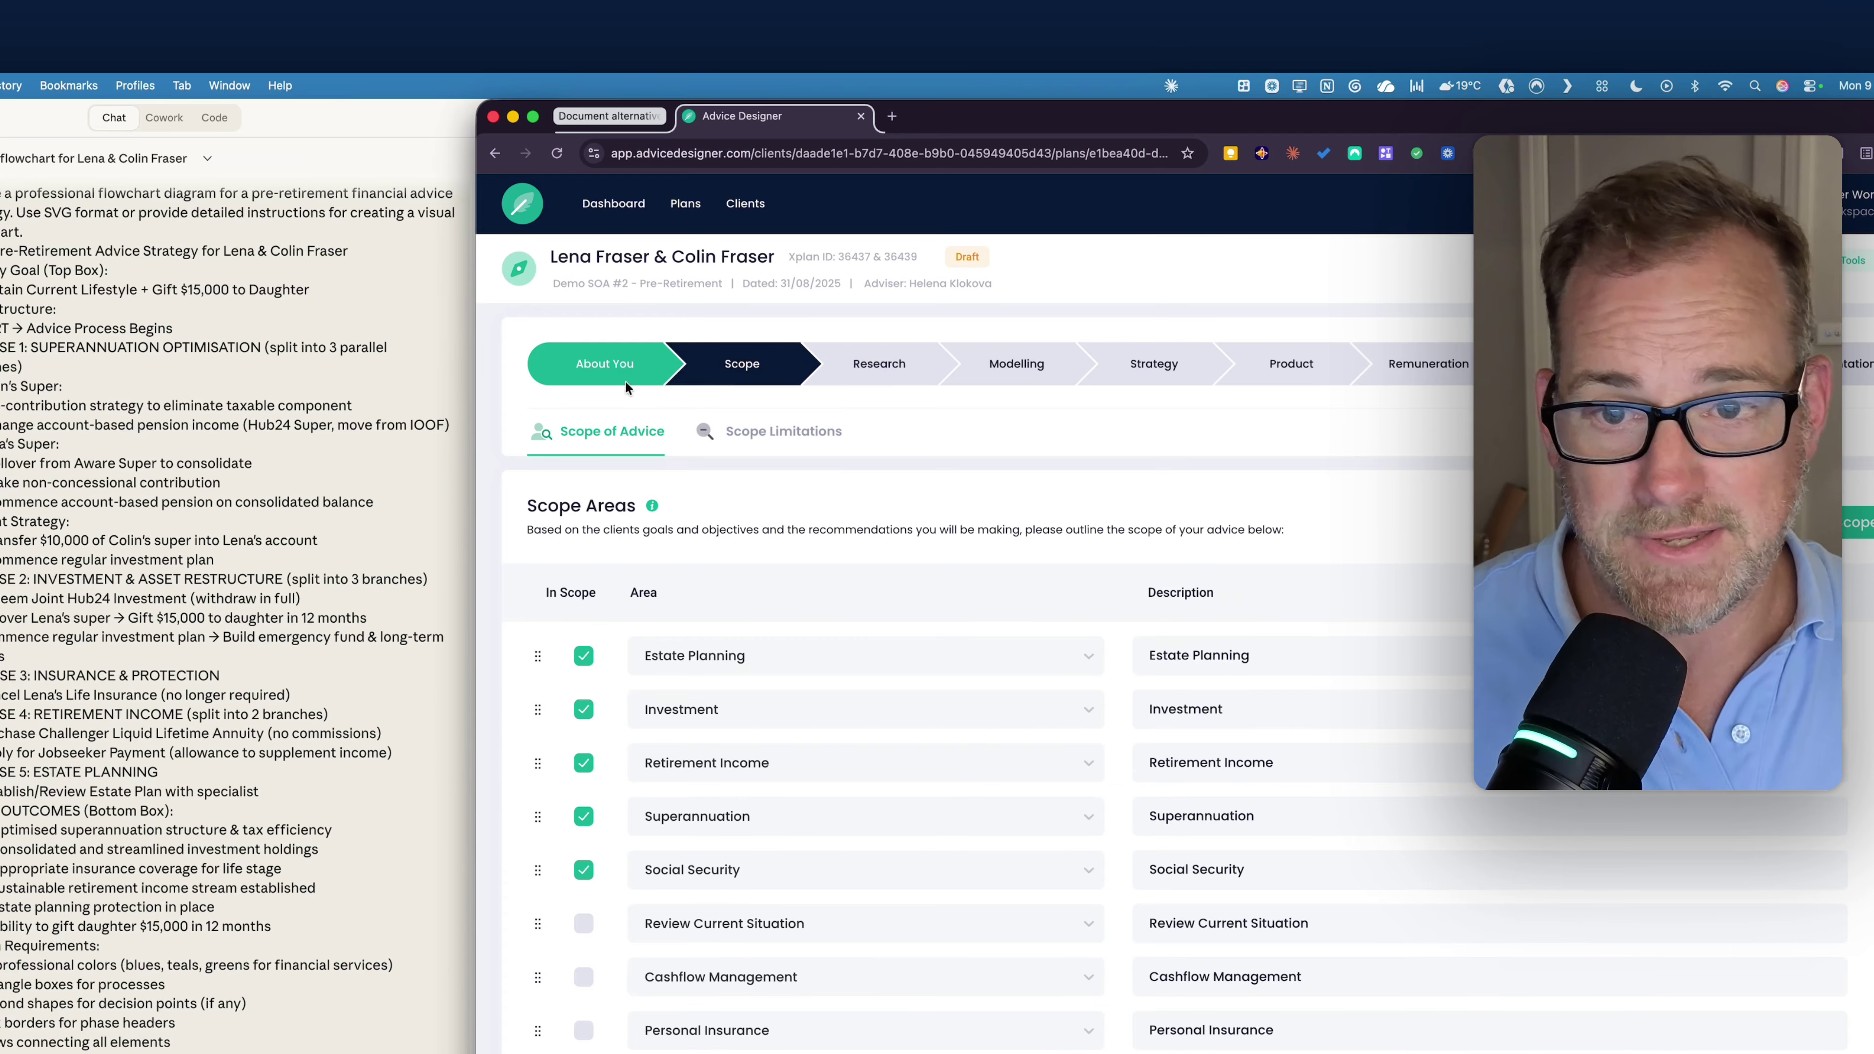
pyautogui.click(634, 367)
pyautogui.click(815, 430)
pyautogui.click(996, 431)
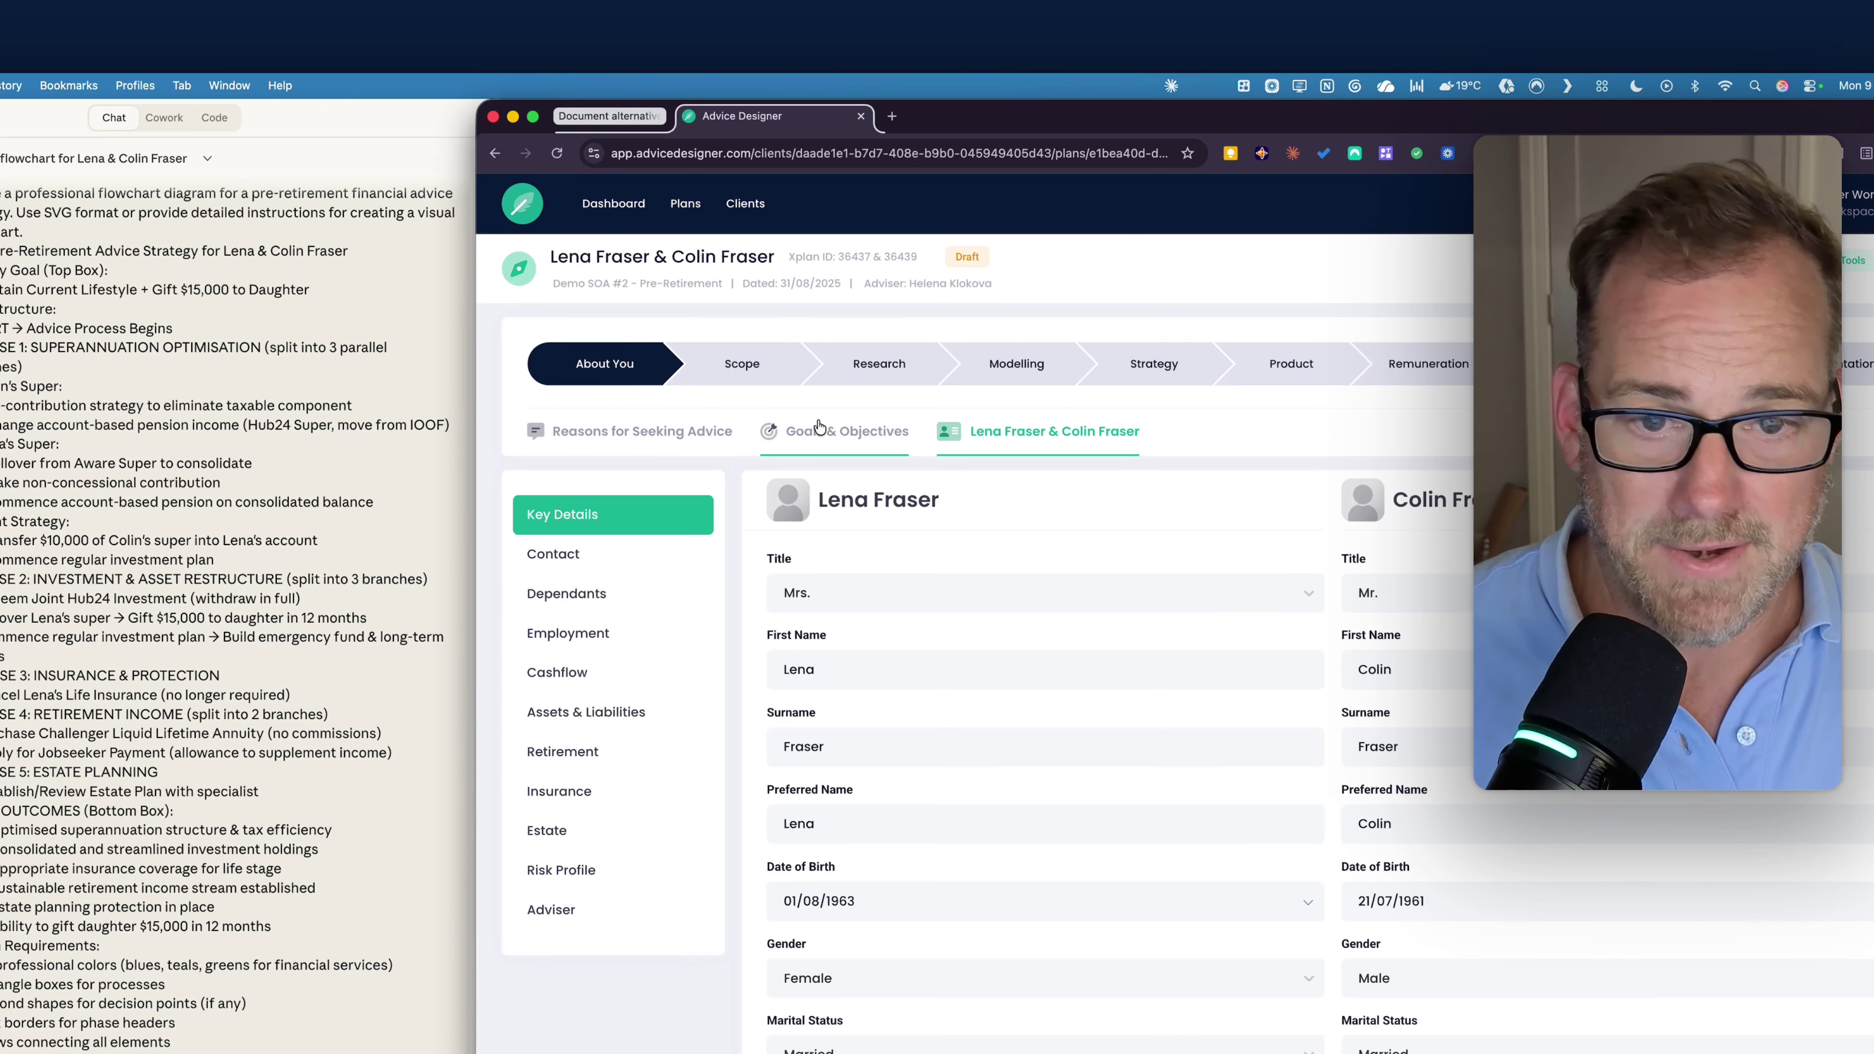
pyautogui.click(818, 426)
pyautogui.click(970, 435)
pyautogui.scroll(-3, 936, 628)
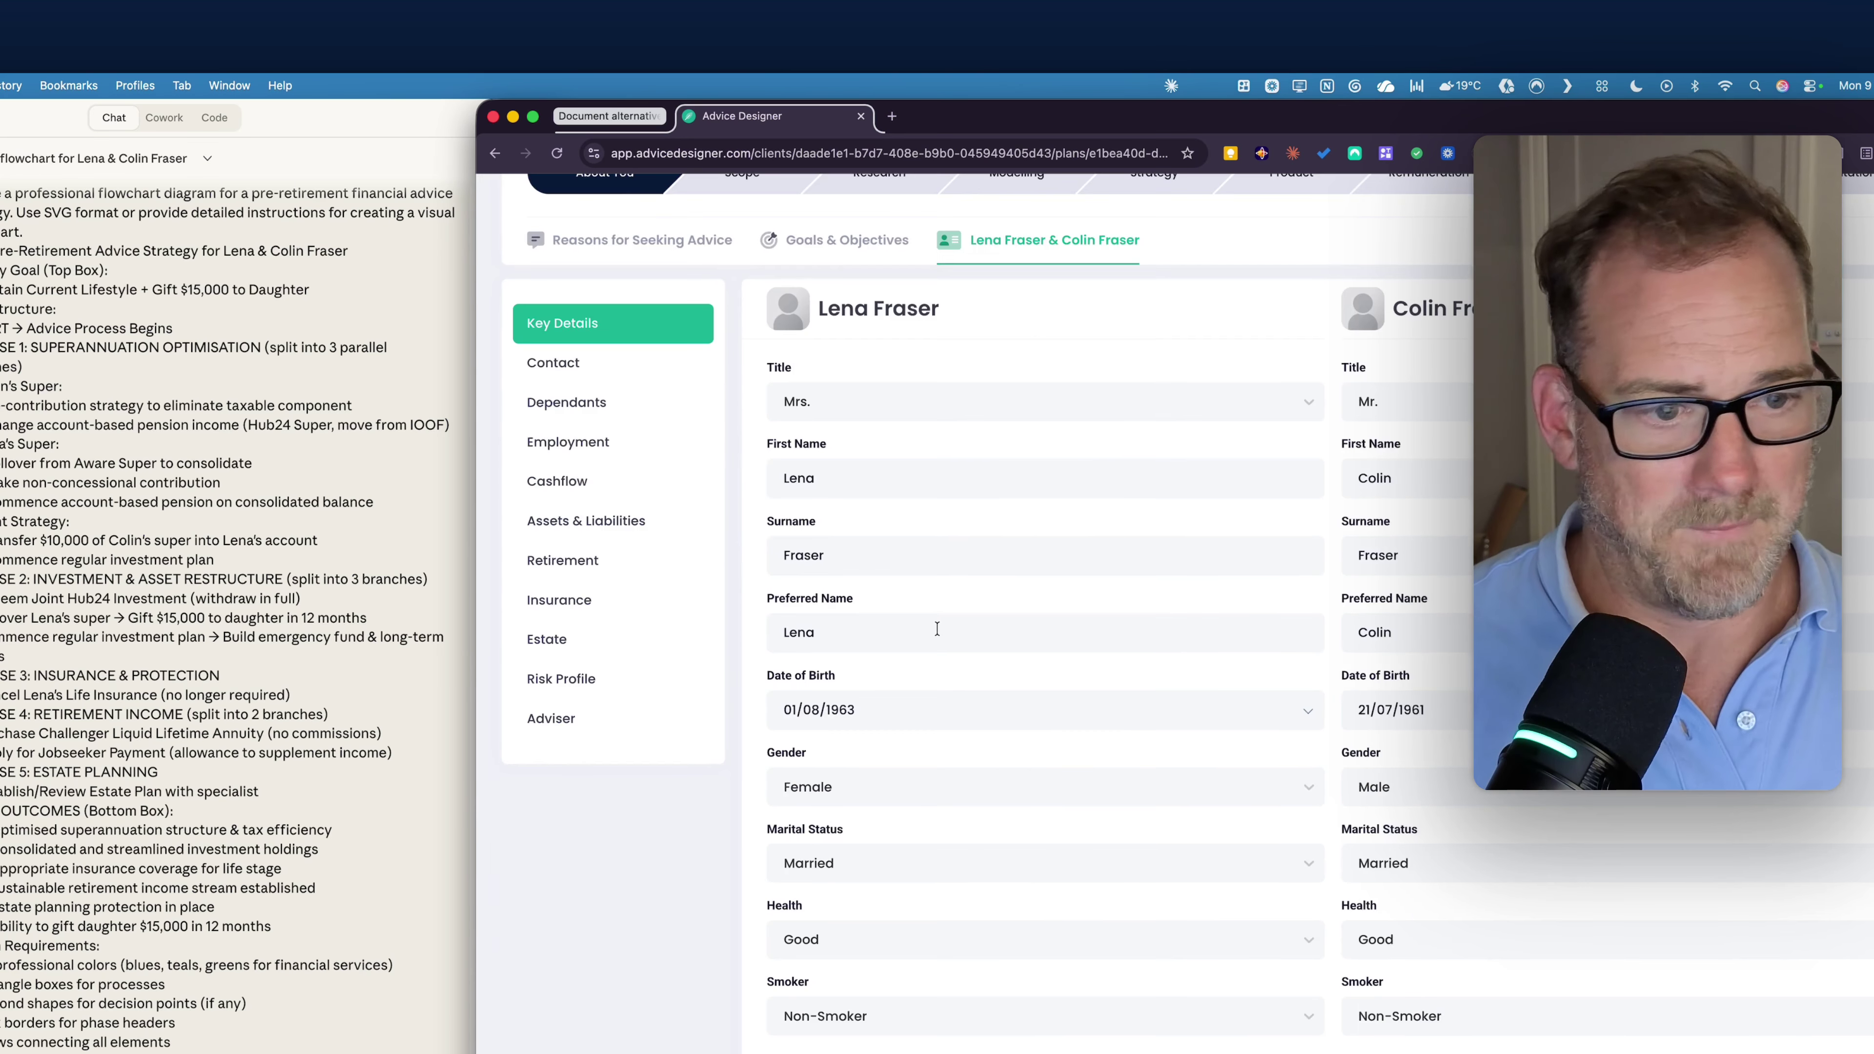
pyautogui.scroll(3, 937, 628)
pyautogui.click(845, 431)
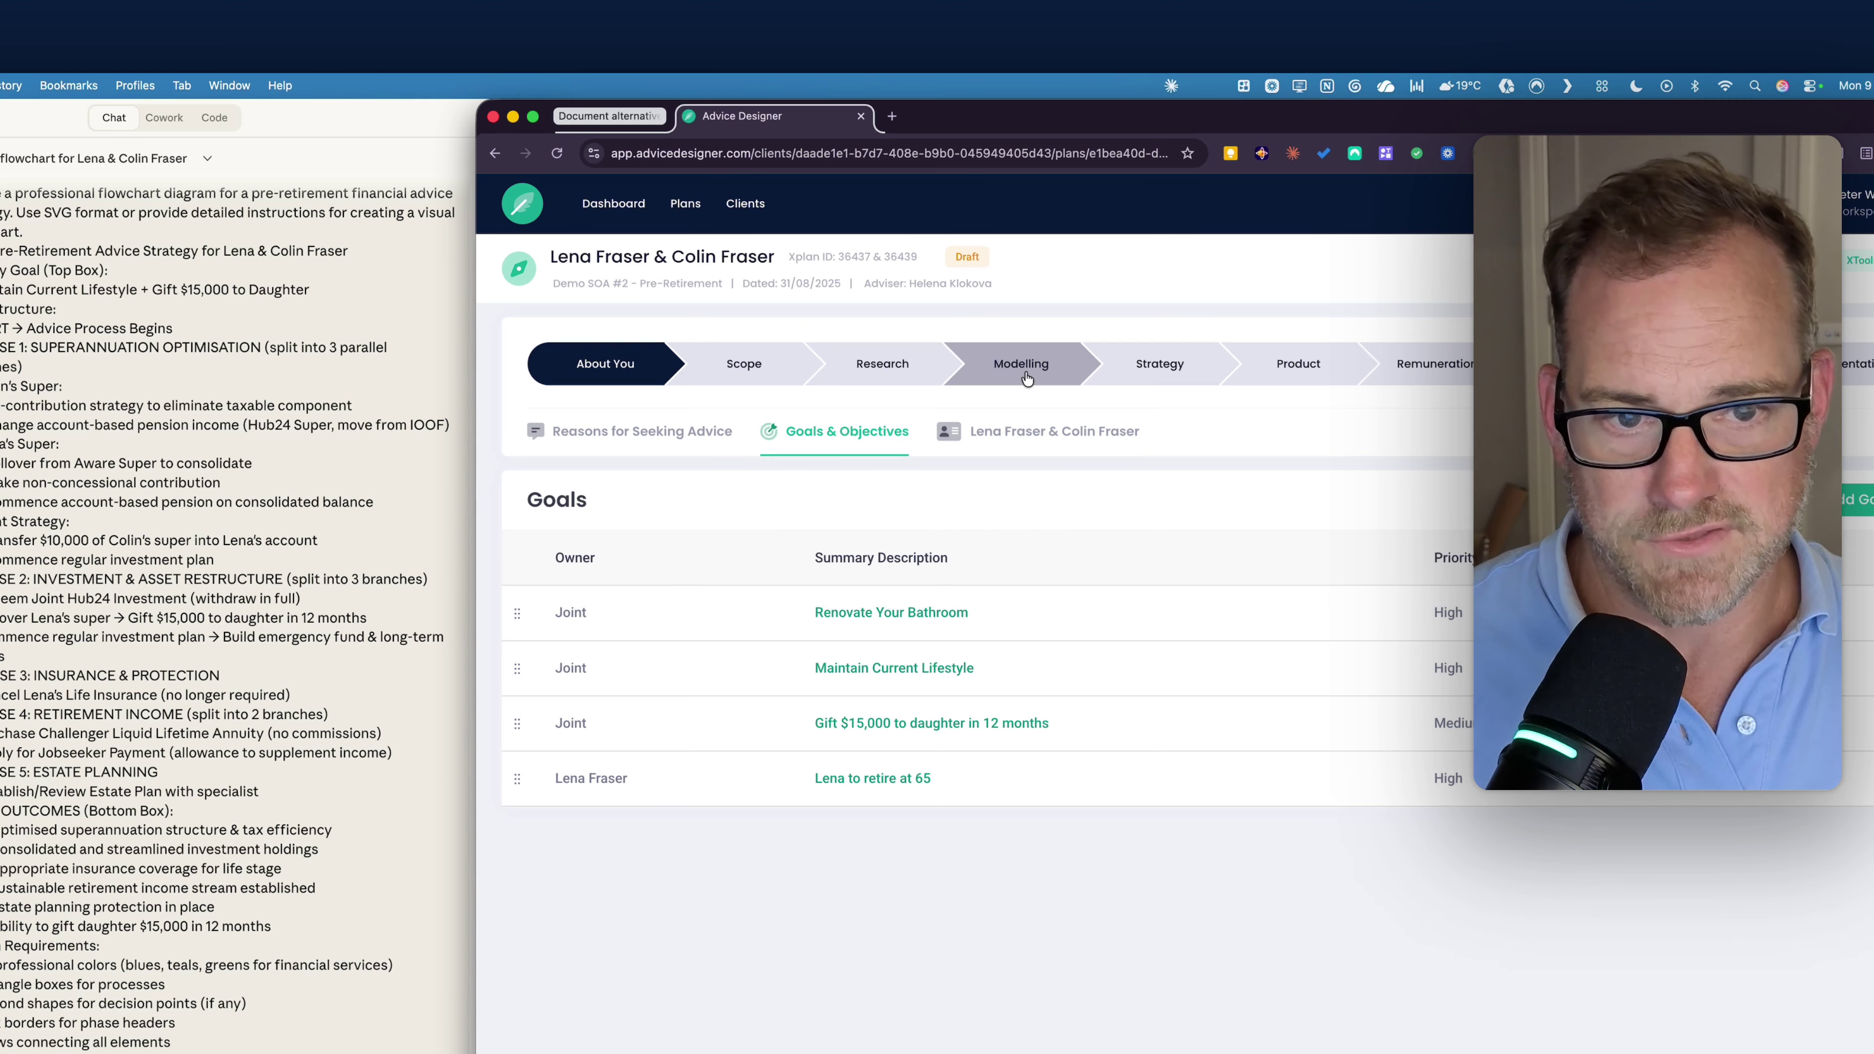
pyautogui.click(1039, 381)
pyautogui.click(880, 377)
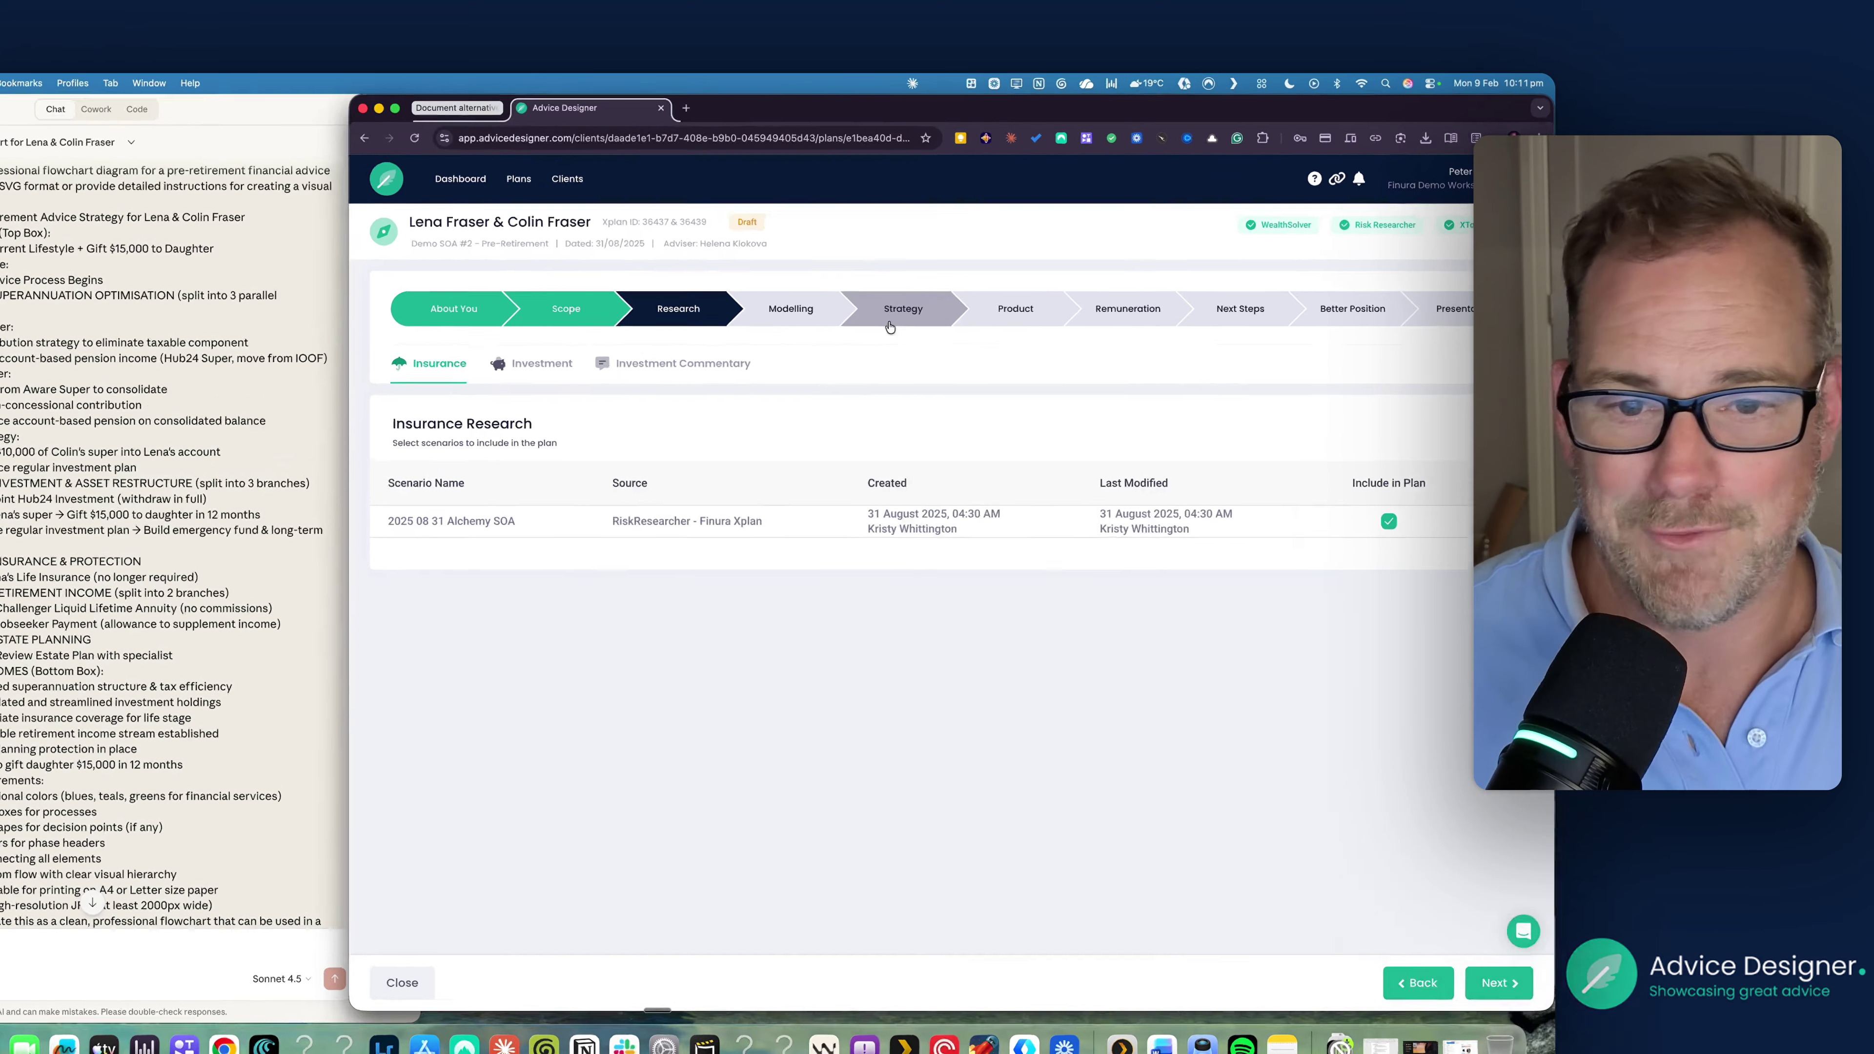
# Examine the plan's recommended strategies and open the outline of our advice
pyautogui.click(980, 272)
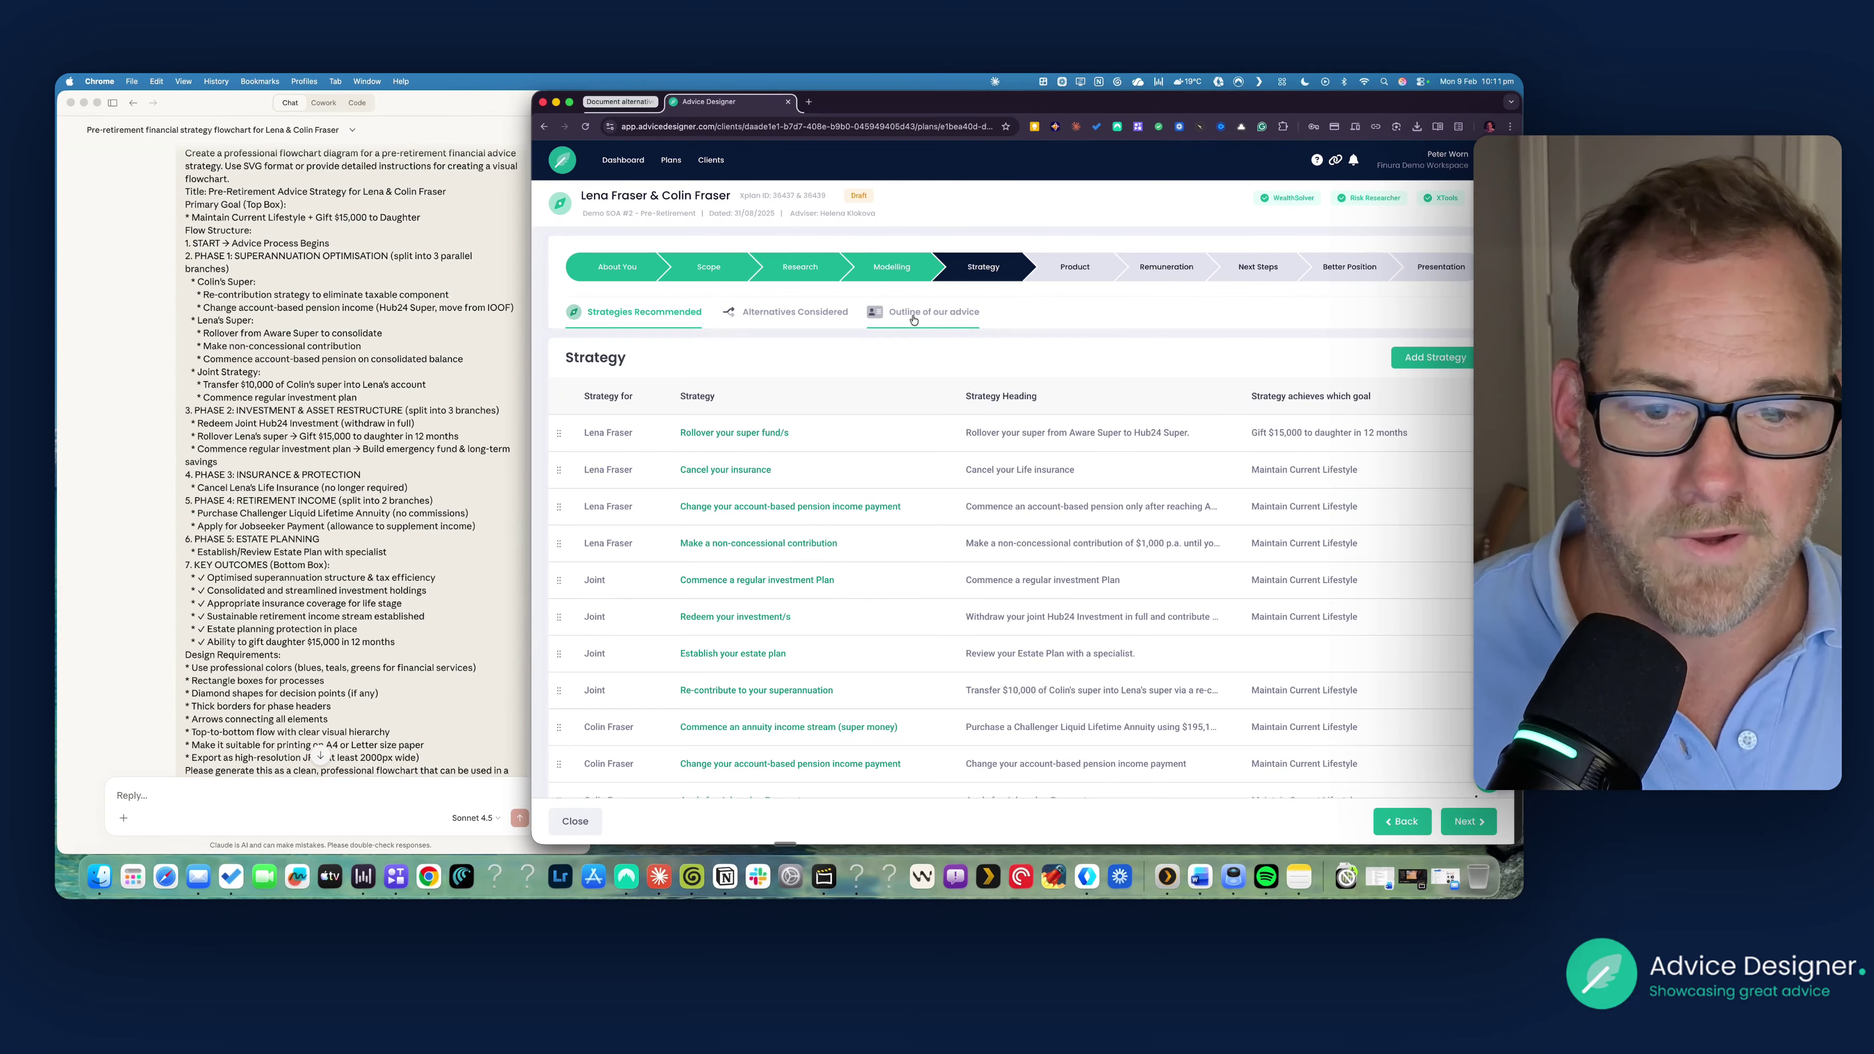
pyautogui.scroll(-2, 862, 487)
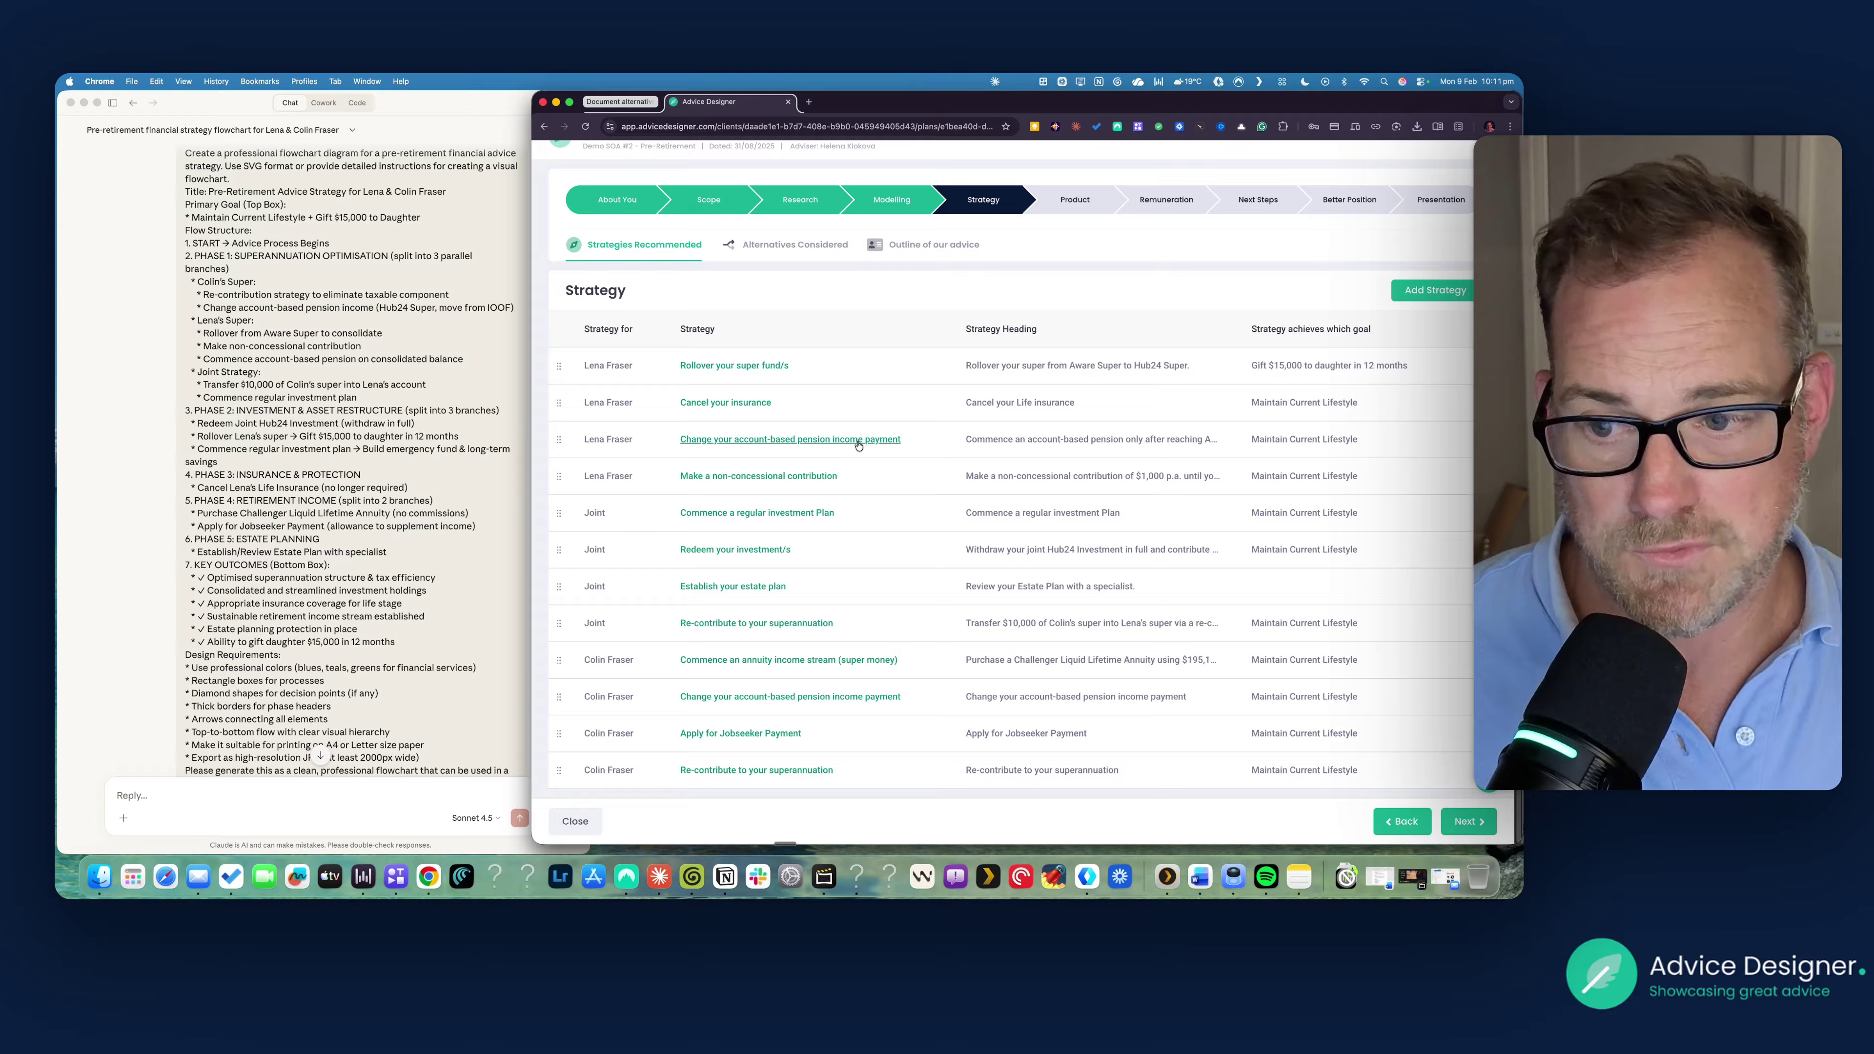
pyautogui.scroll(1, 856, 443)
pyautogui.scroll(2, 937, 333)
pyautogui.scroll(-2, 929, 295)
pyautogui.scroll(1, 916, 249)
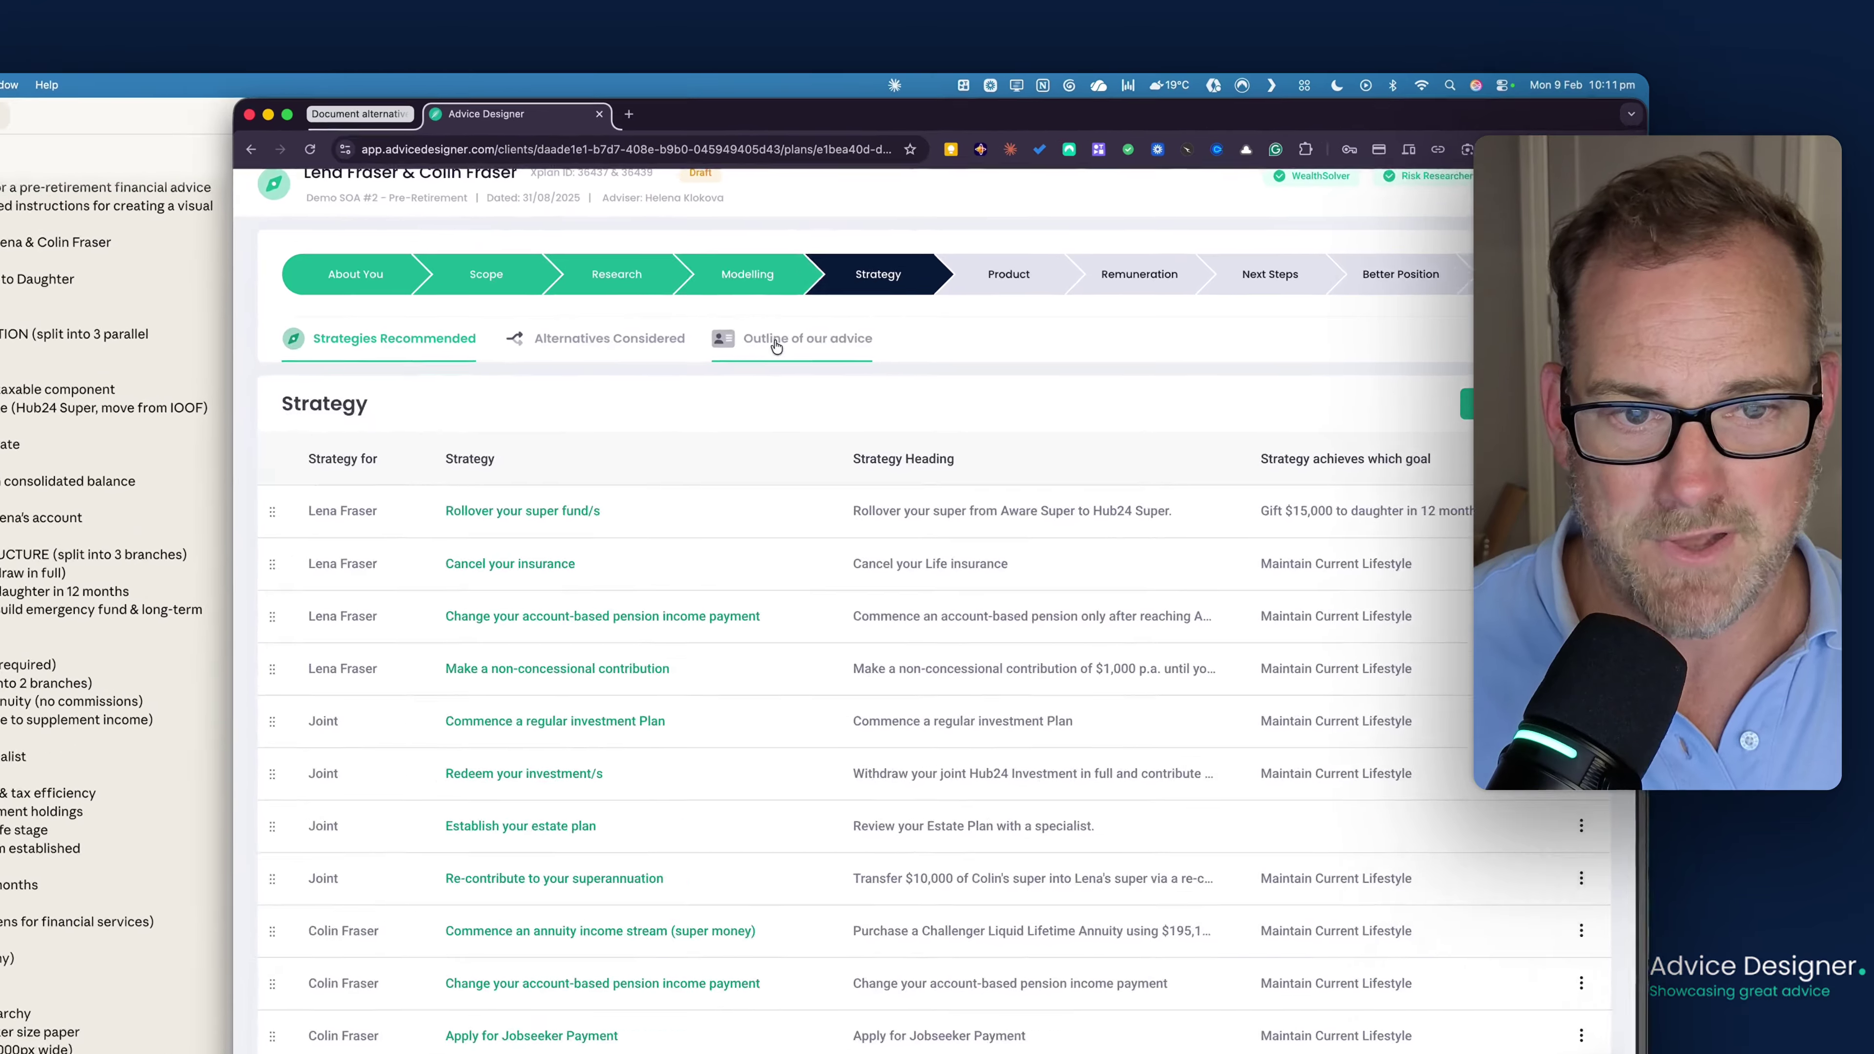
pyautogui.click(916, 253)
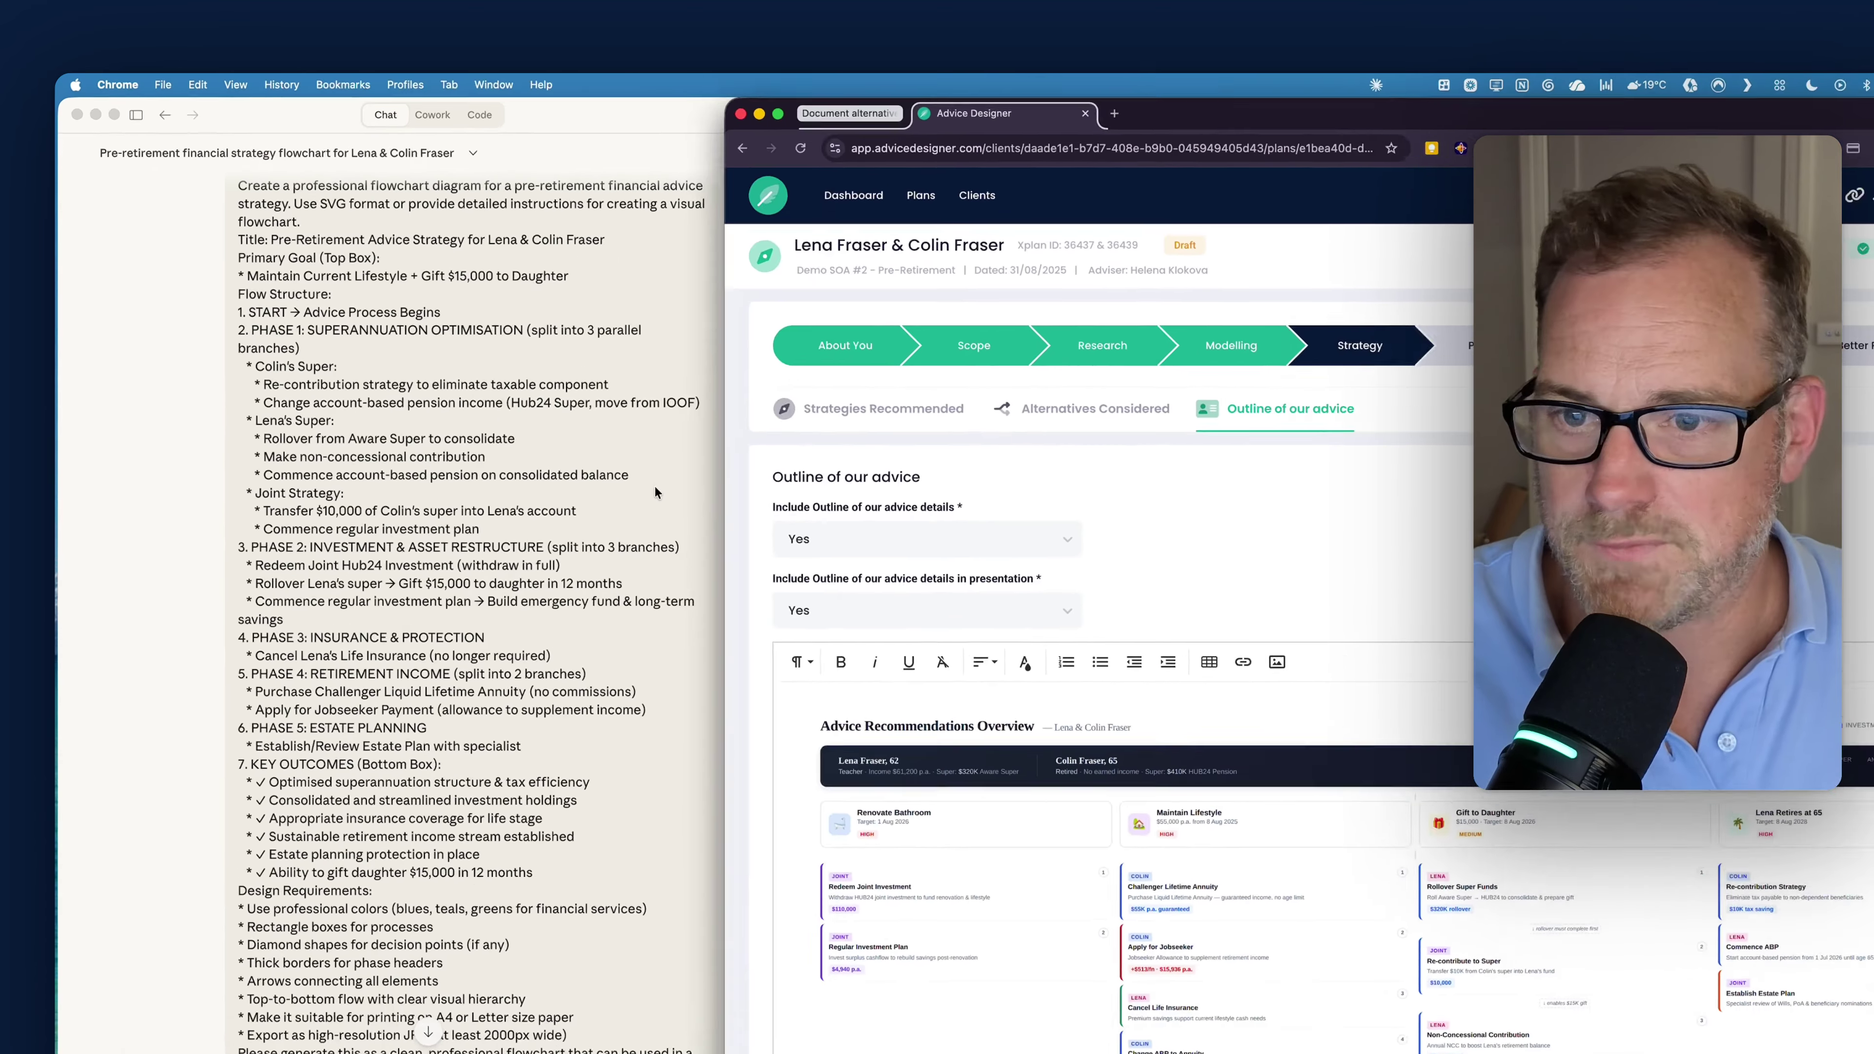
# Switch to the Claude chat and read the pre-retirement flowchart prompt and the first diagram response
pyautogui.moveTo(649, 126); pyautogui.dragTo(1147, 130)
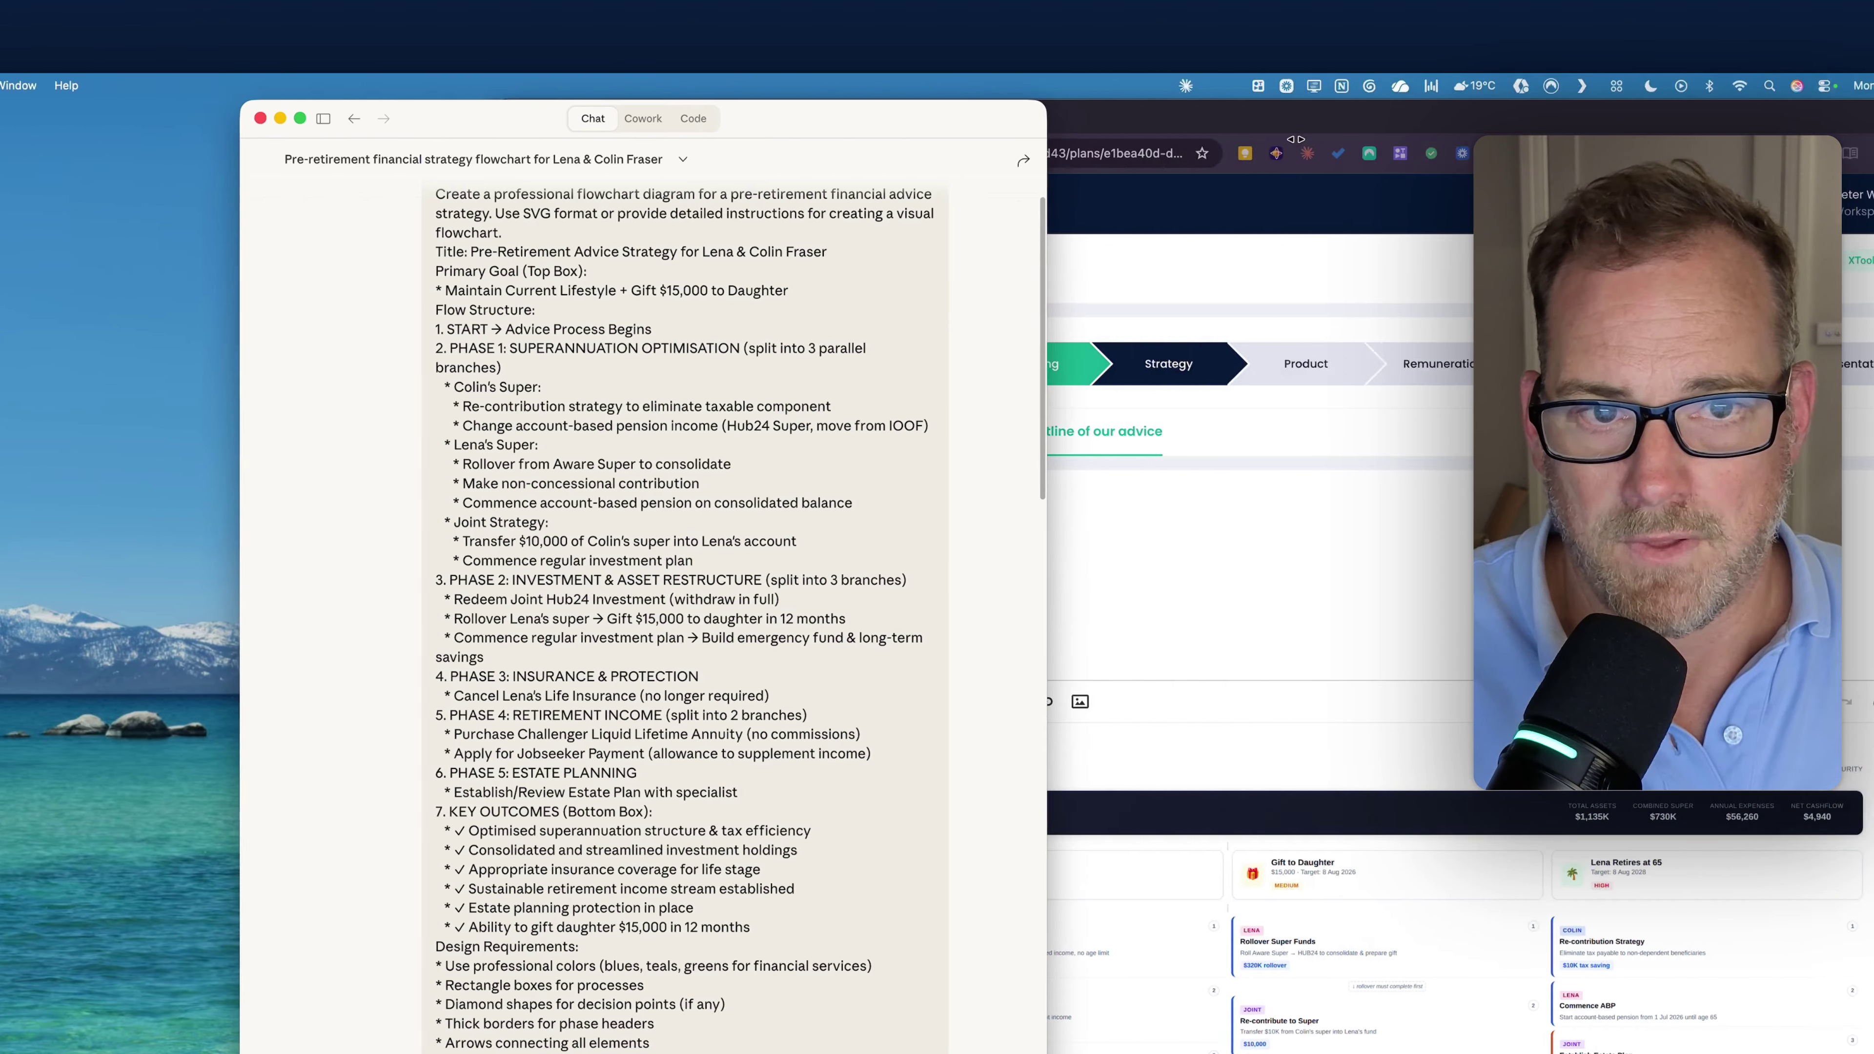
pyautogui.moveTo(1296, 139); pyautogui.dragTo(1411, 139)
pyautogui.scroll(2, 876, 420)
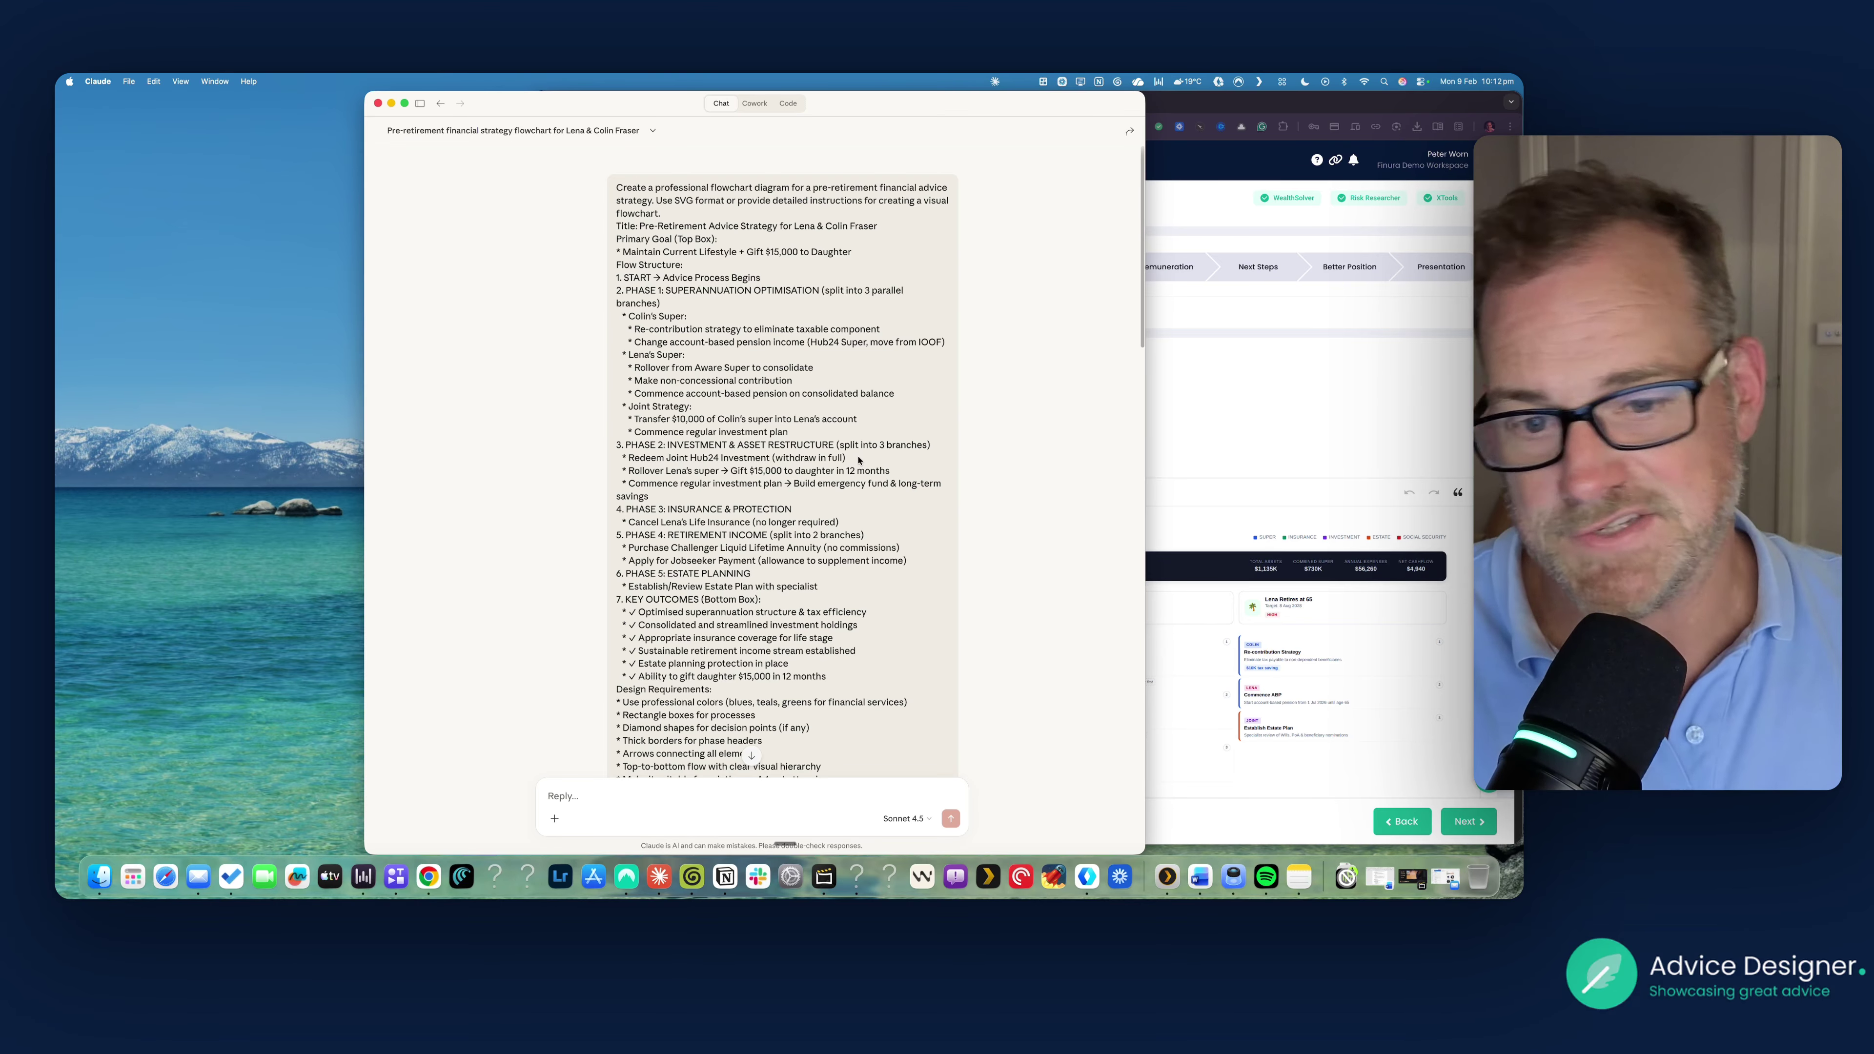
pyautogui.scroll(-6, 859, 459)
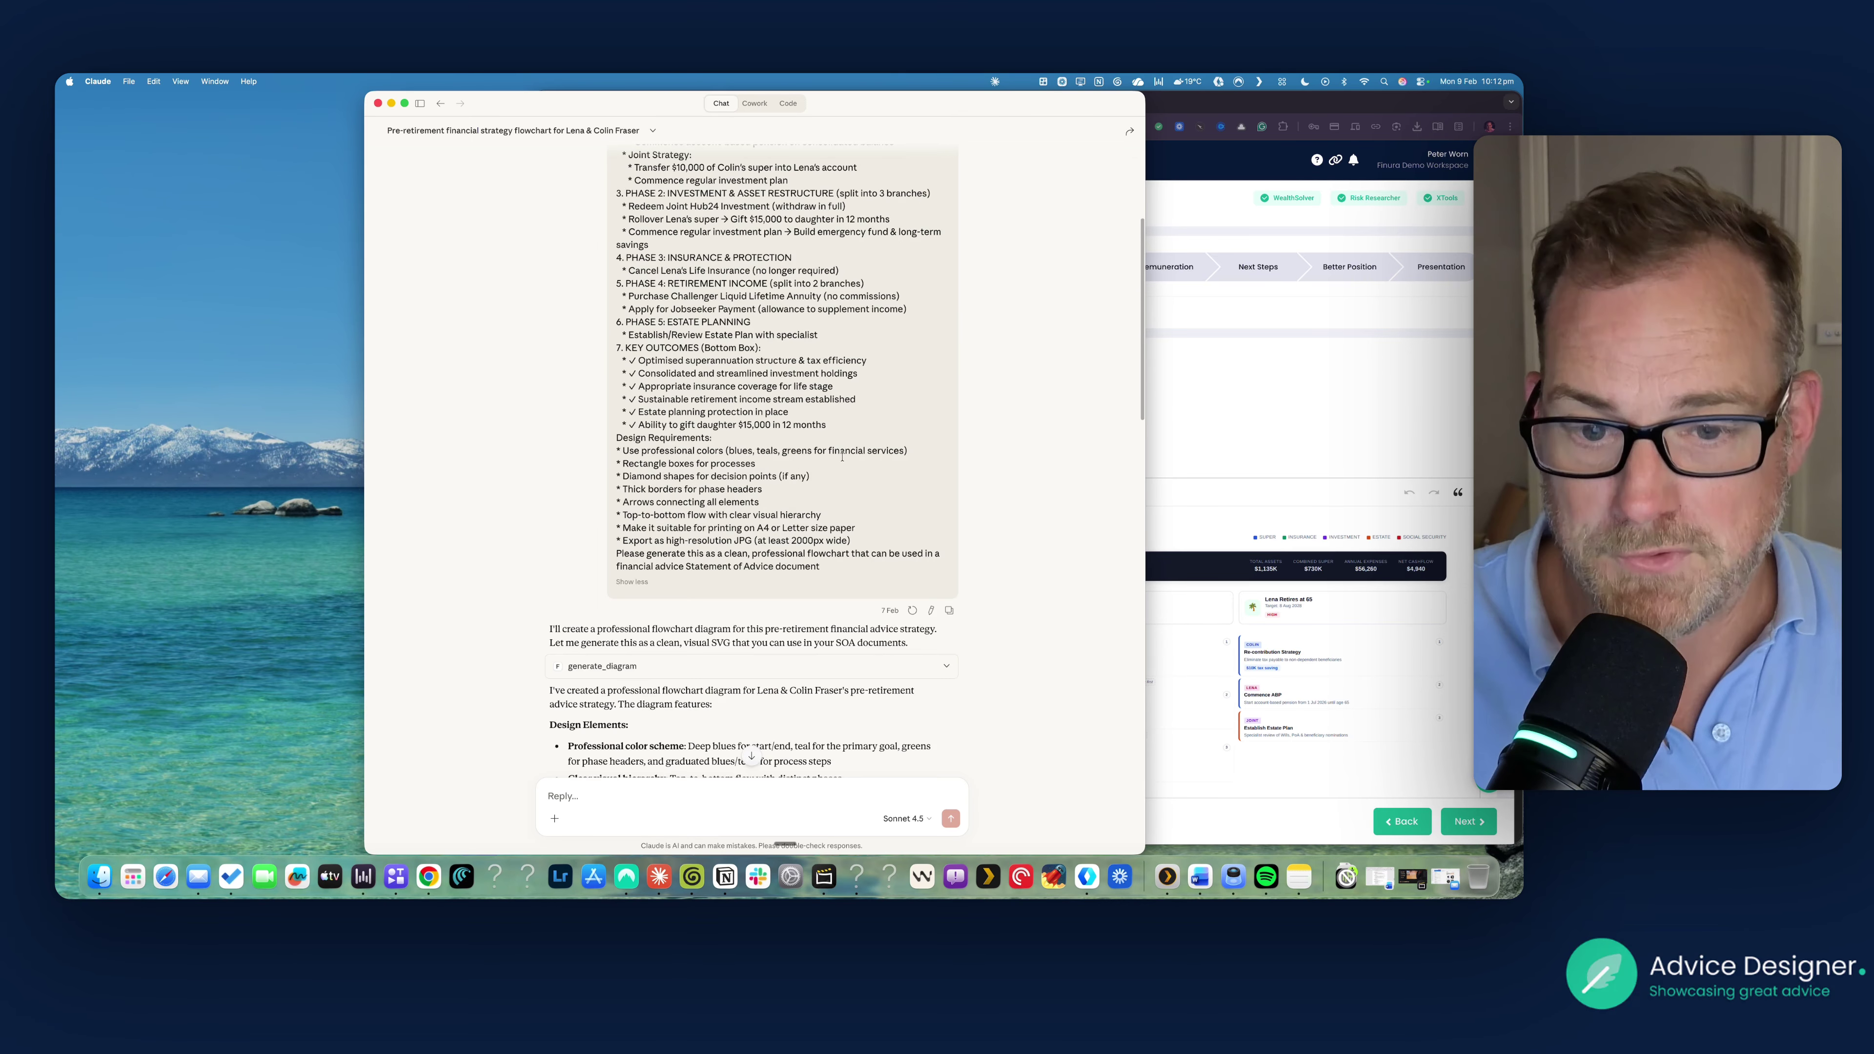
pyautogui.scroll(-3, 841, 456)
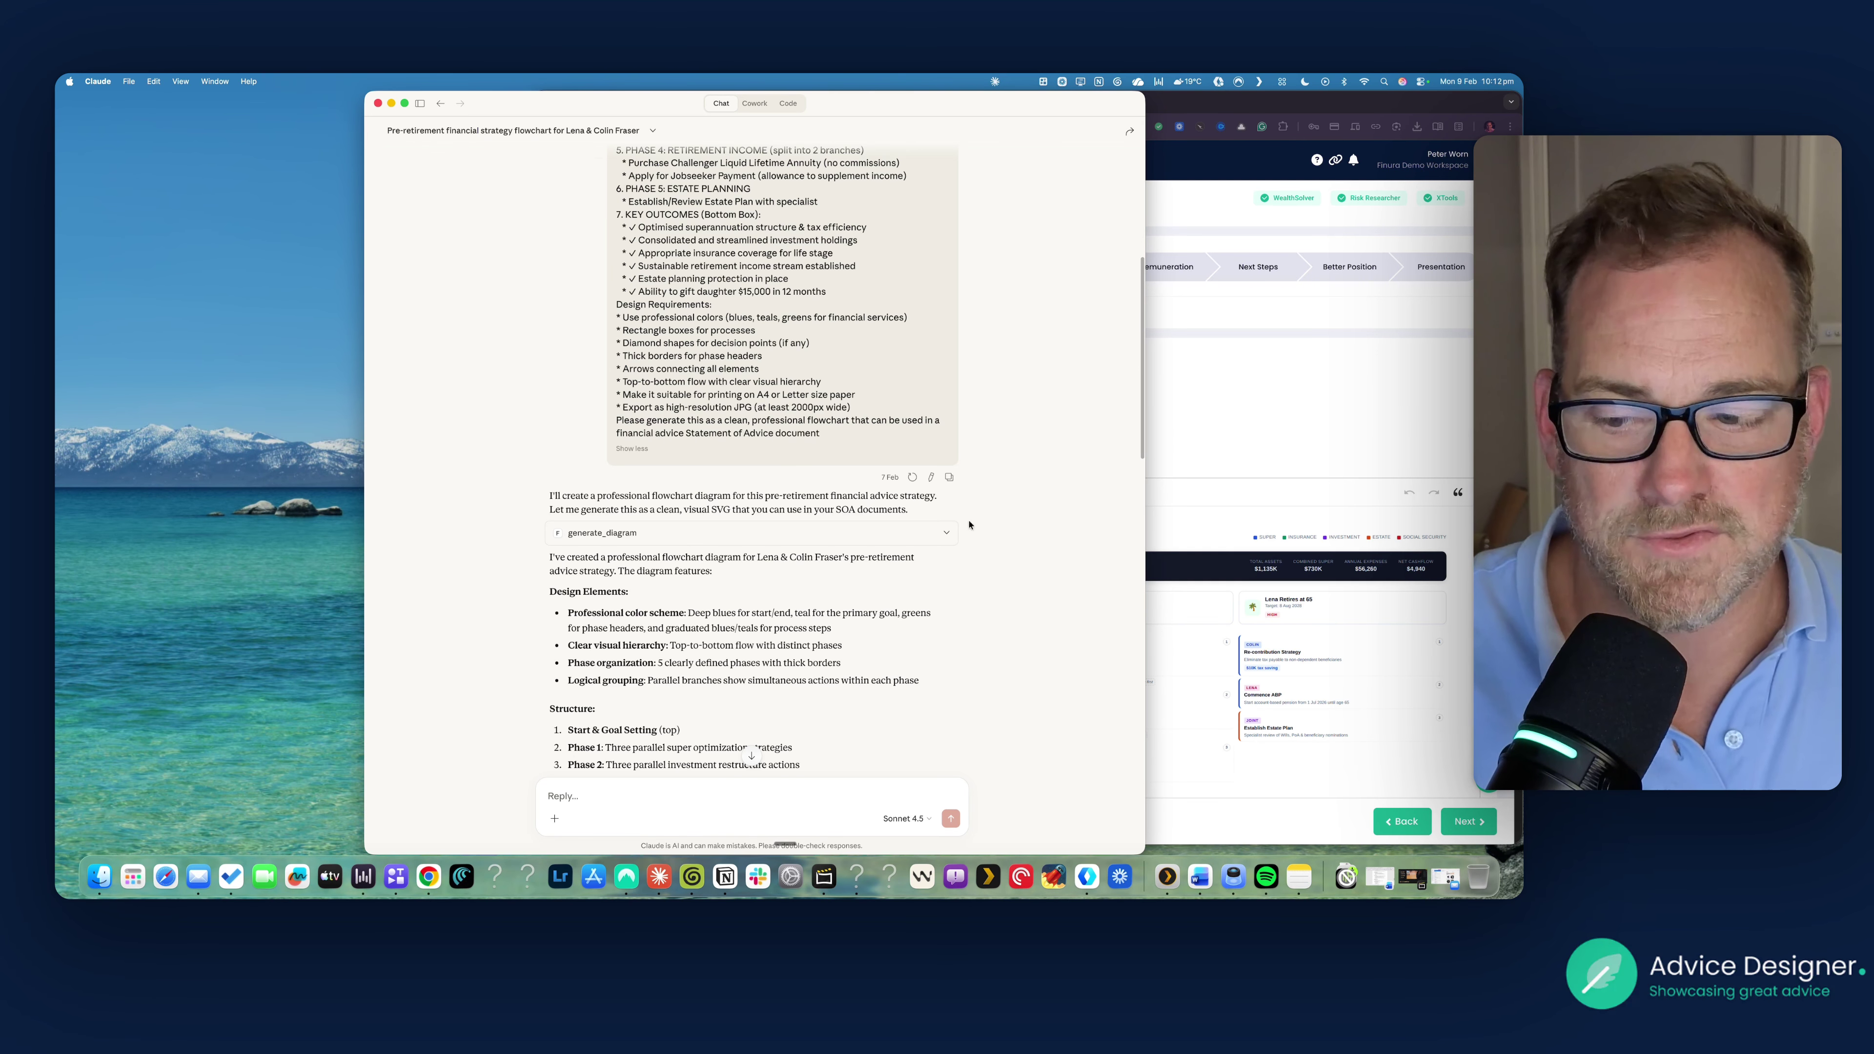
pyautogui.scroll(-5, 901, 528)
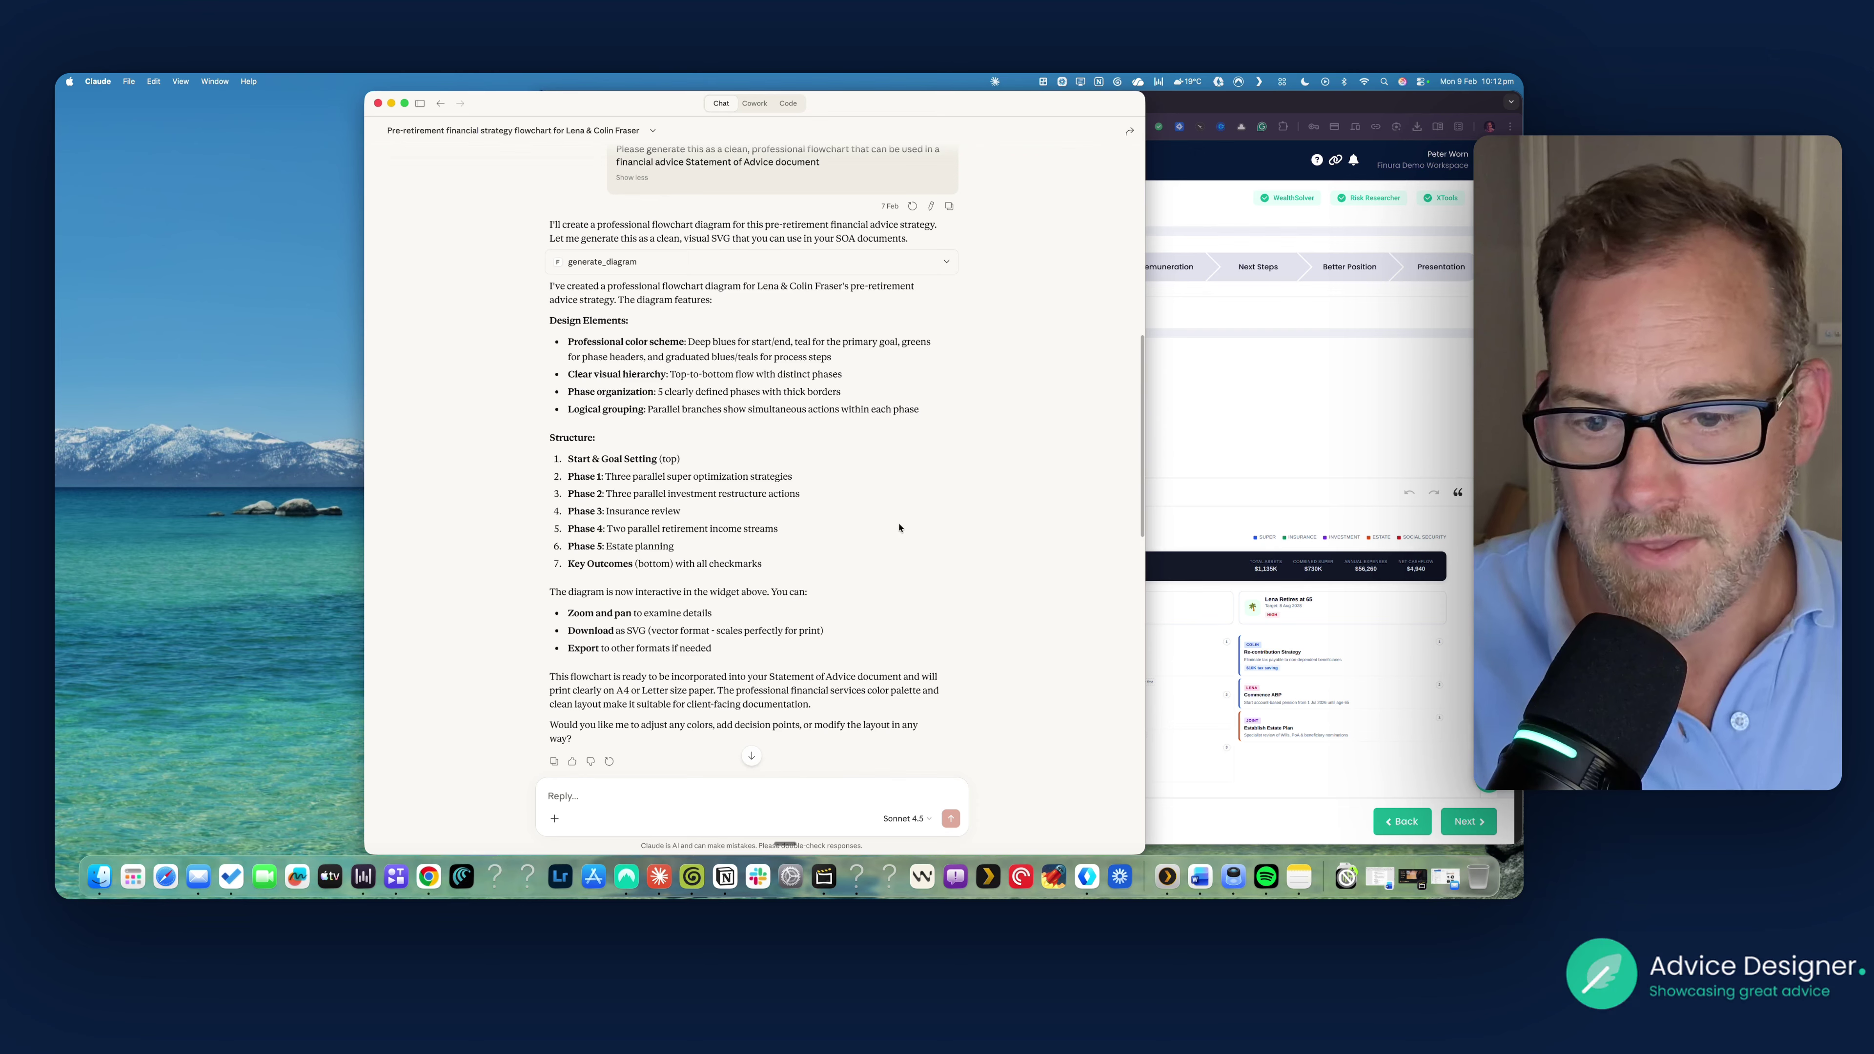
pyautogui.scroll(-1, 899, 527)
pyautogui.scroll(1, 900, 527)
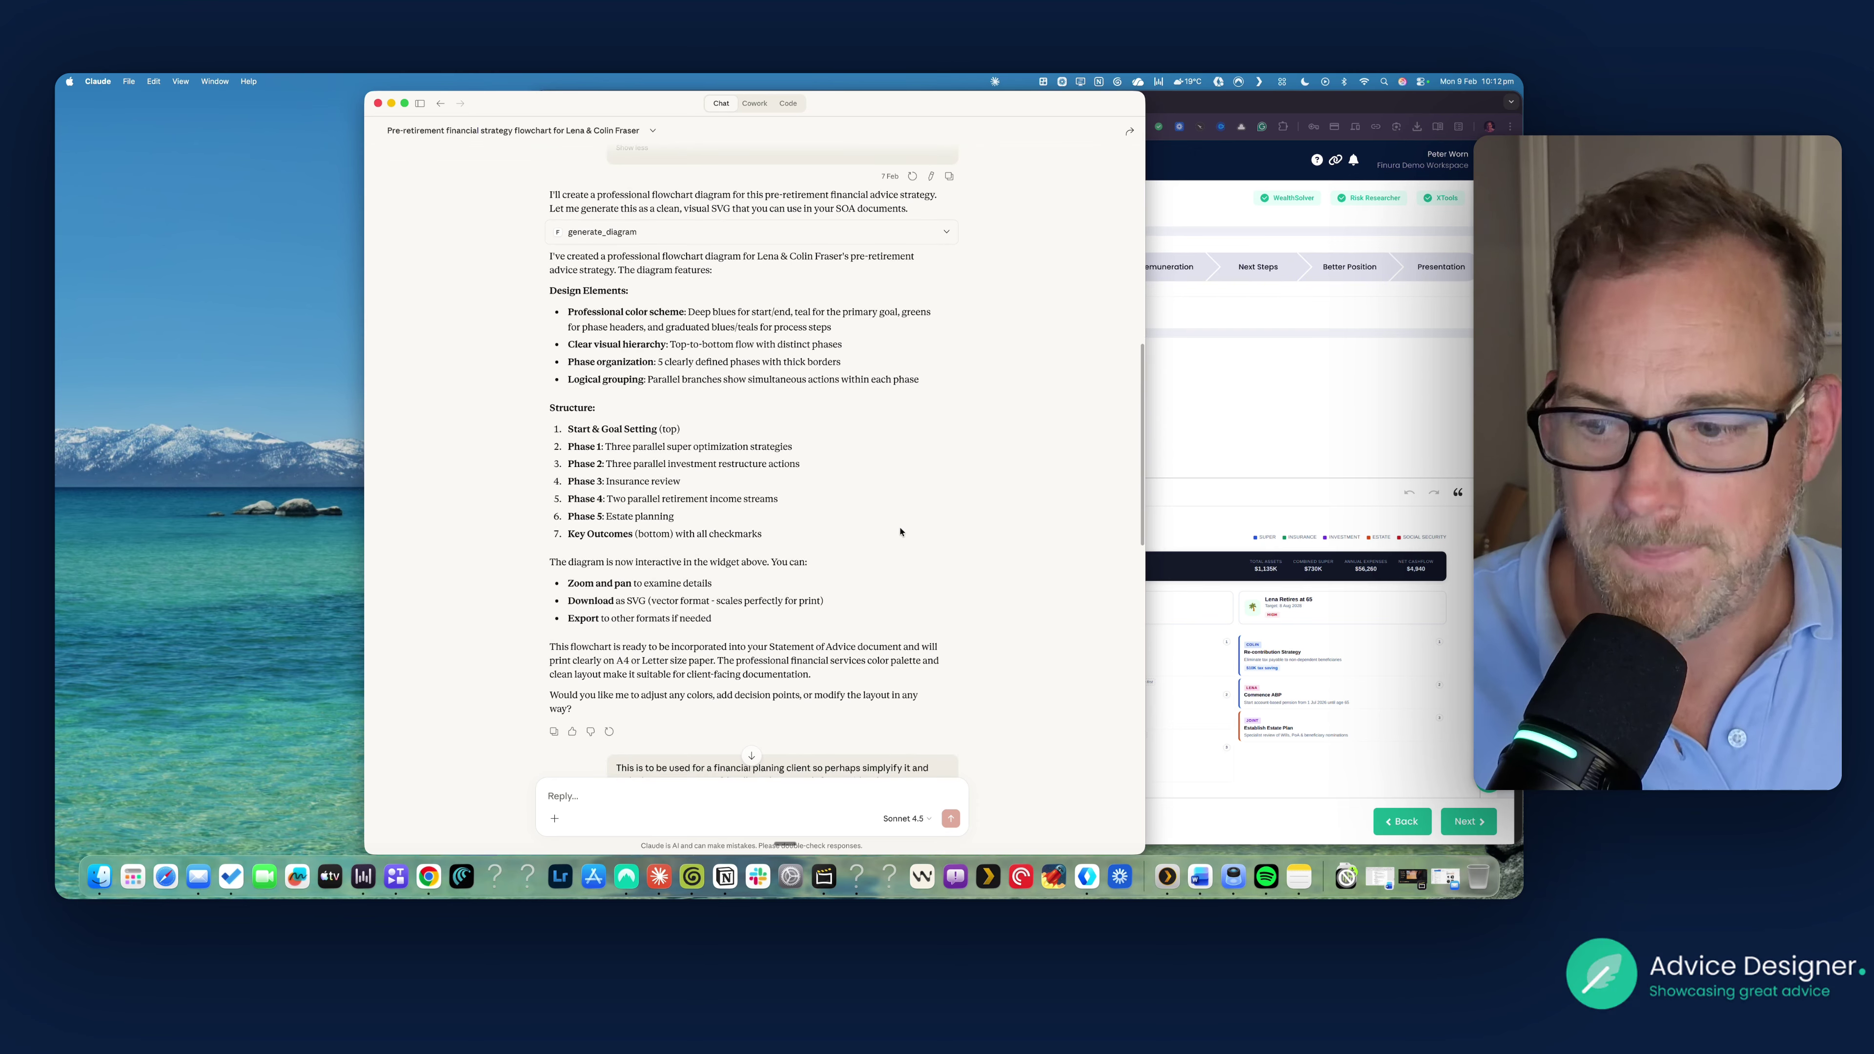
# Read the follow-up request for a simpler, consumer-friendly 16:9 version and the reply's key improvements
pyautogui.scroll(-7, 912, 544)
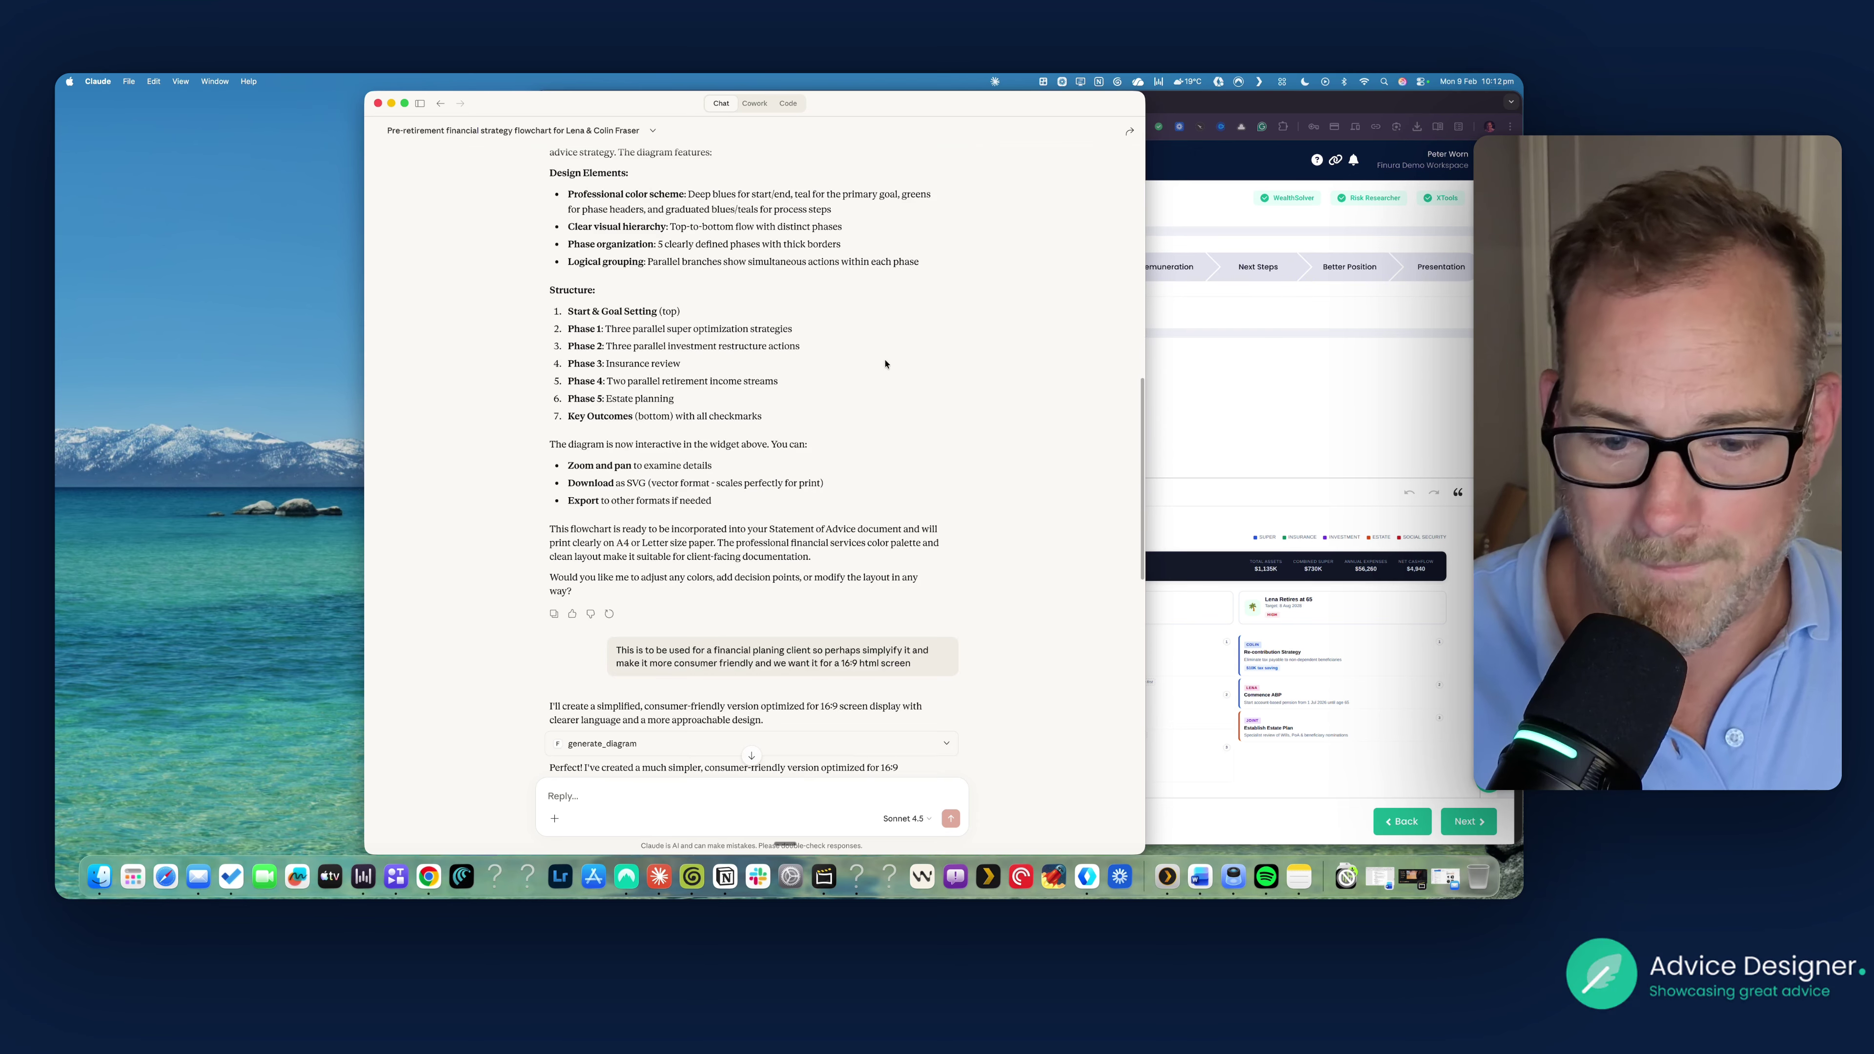
pyautogui.scroll(-6, 888, 367)
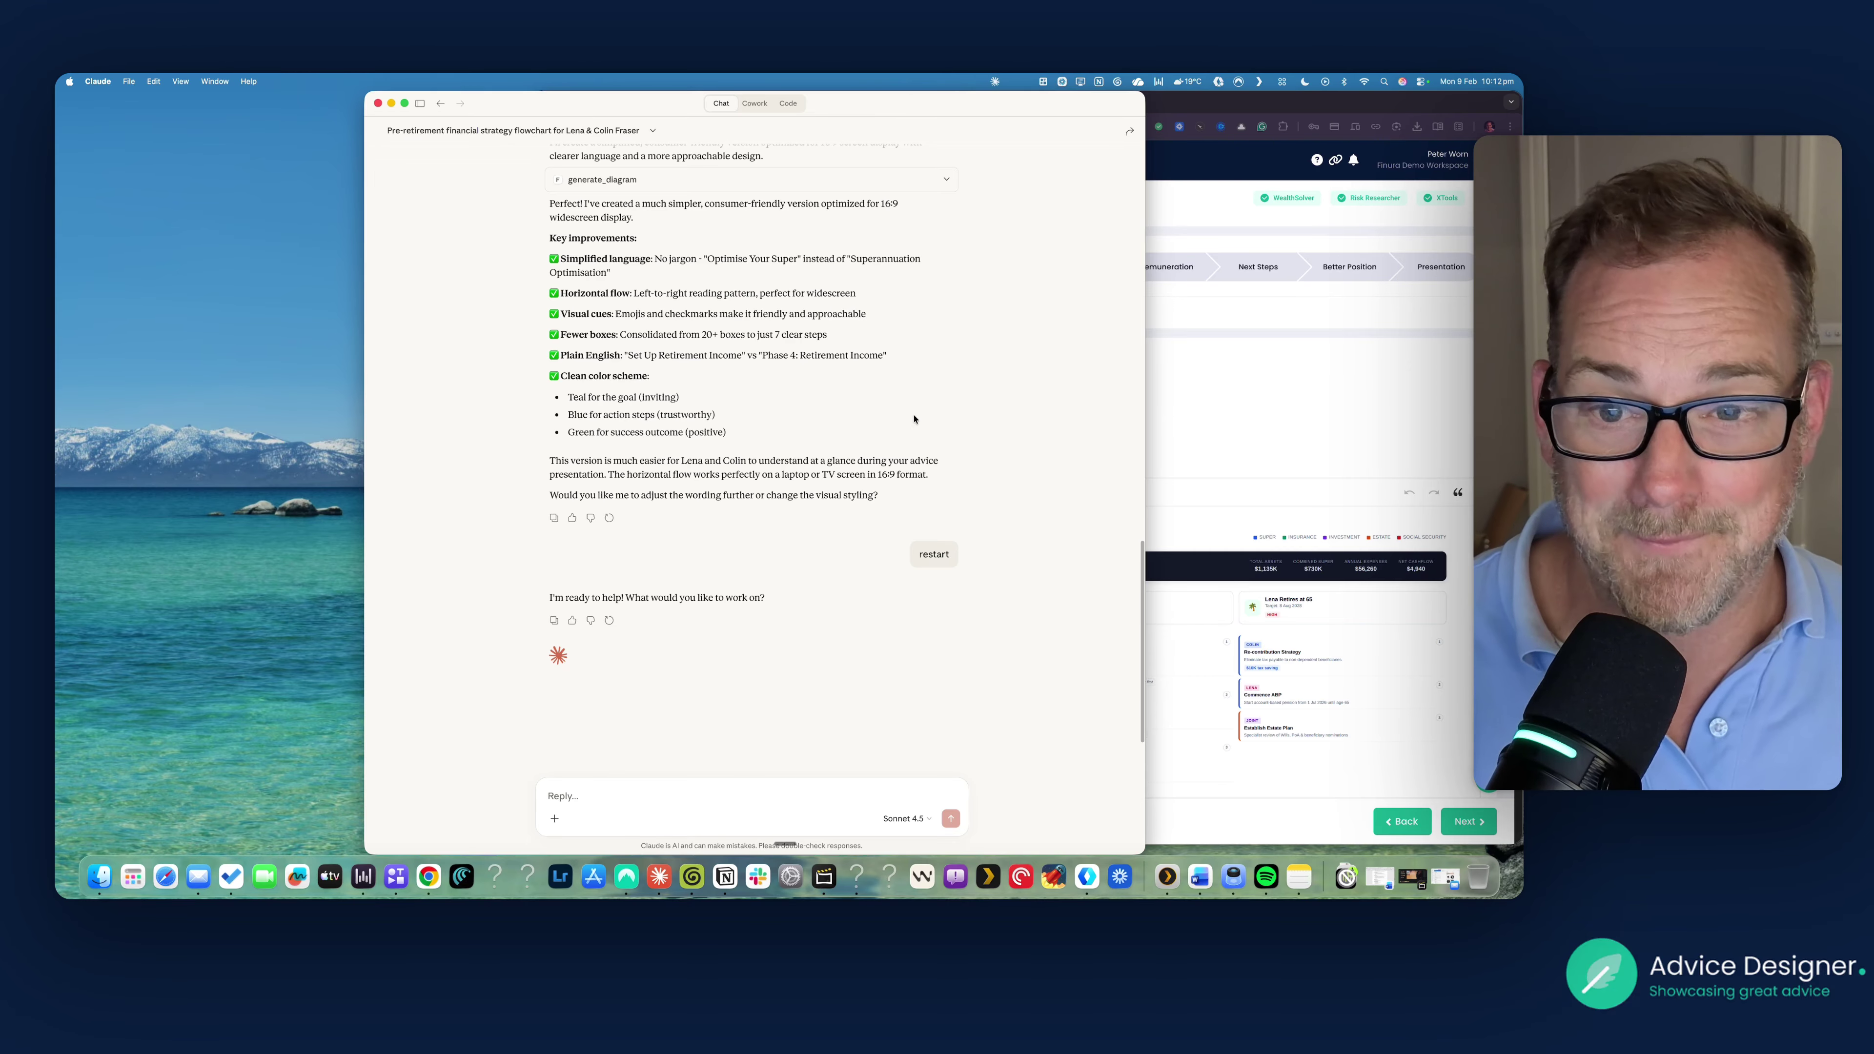
pyautogui.scroll(3, 914, 419)
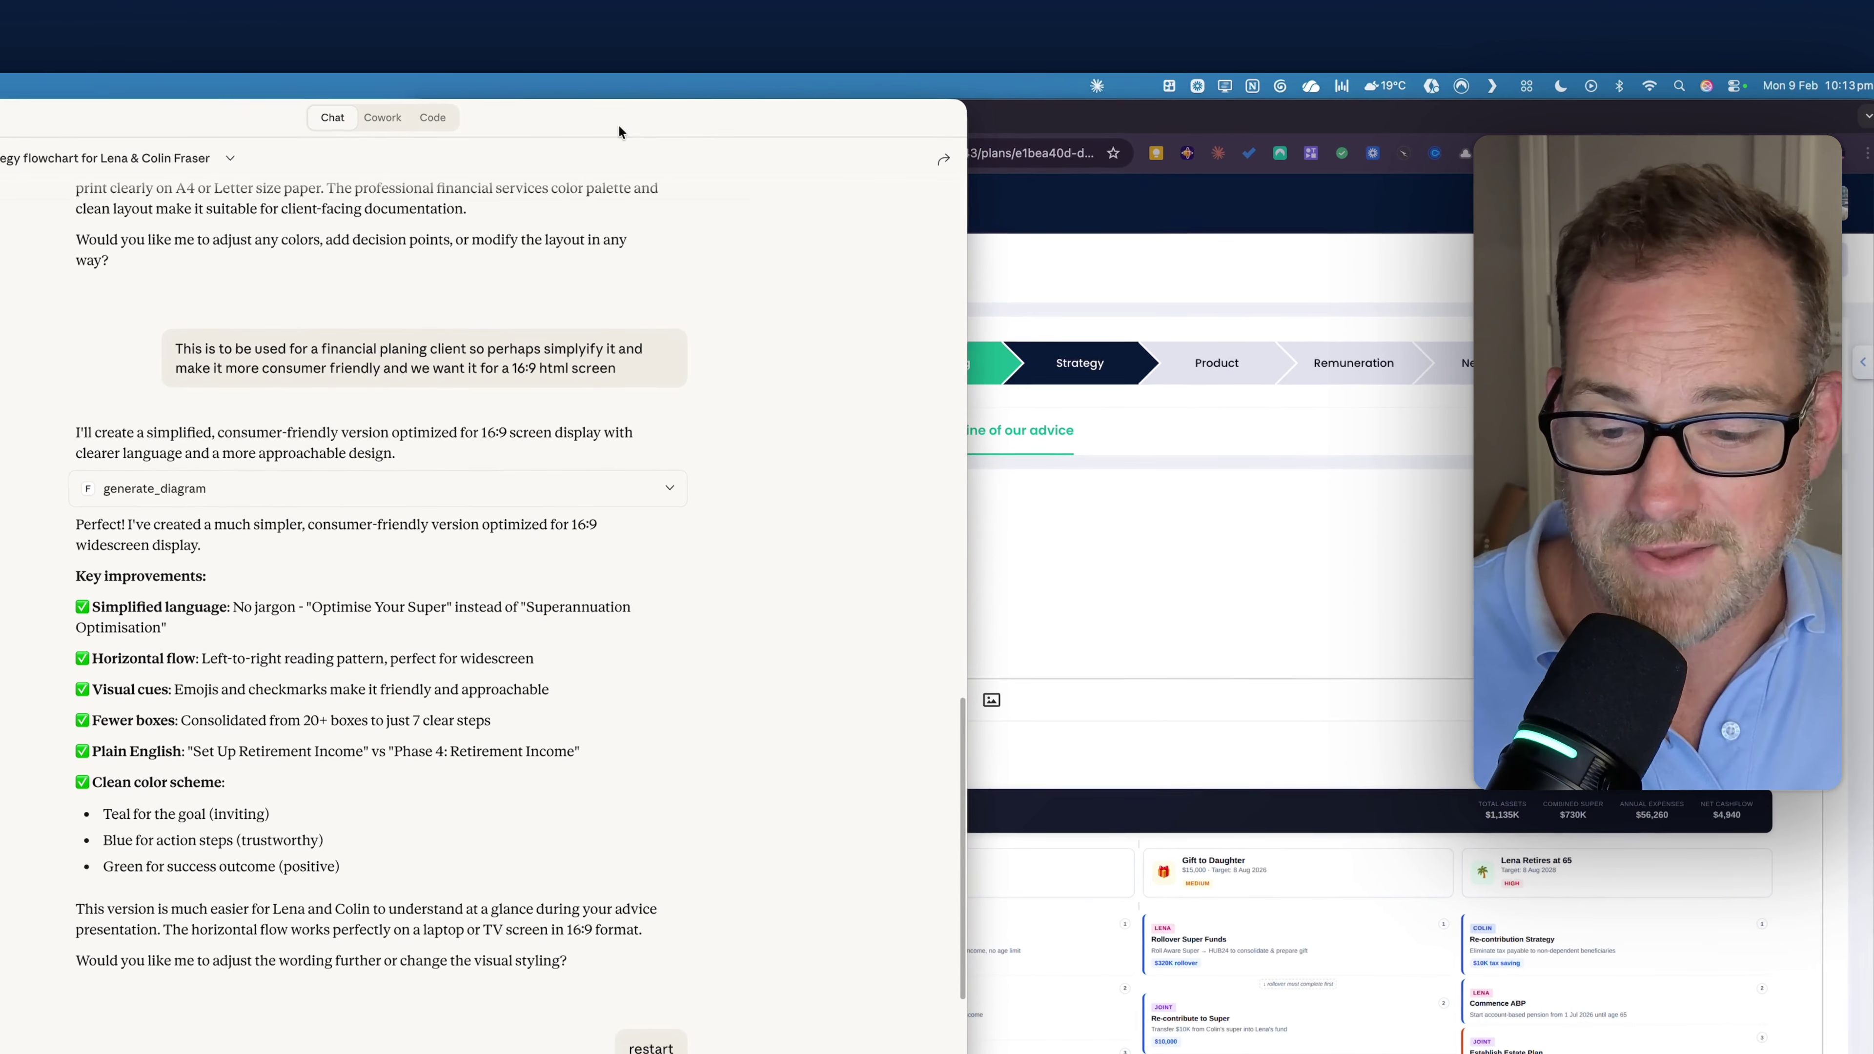
pyautogui.scroll(-2, 851, 497)
pyautogui.scroll(-2, 516, 738)
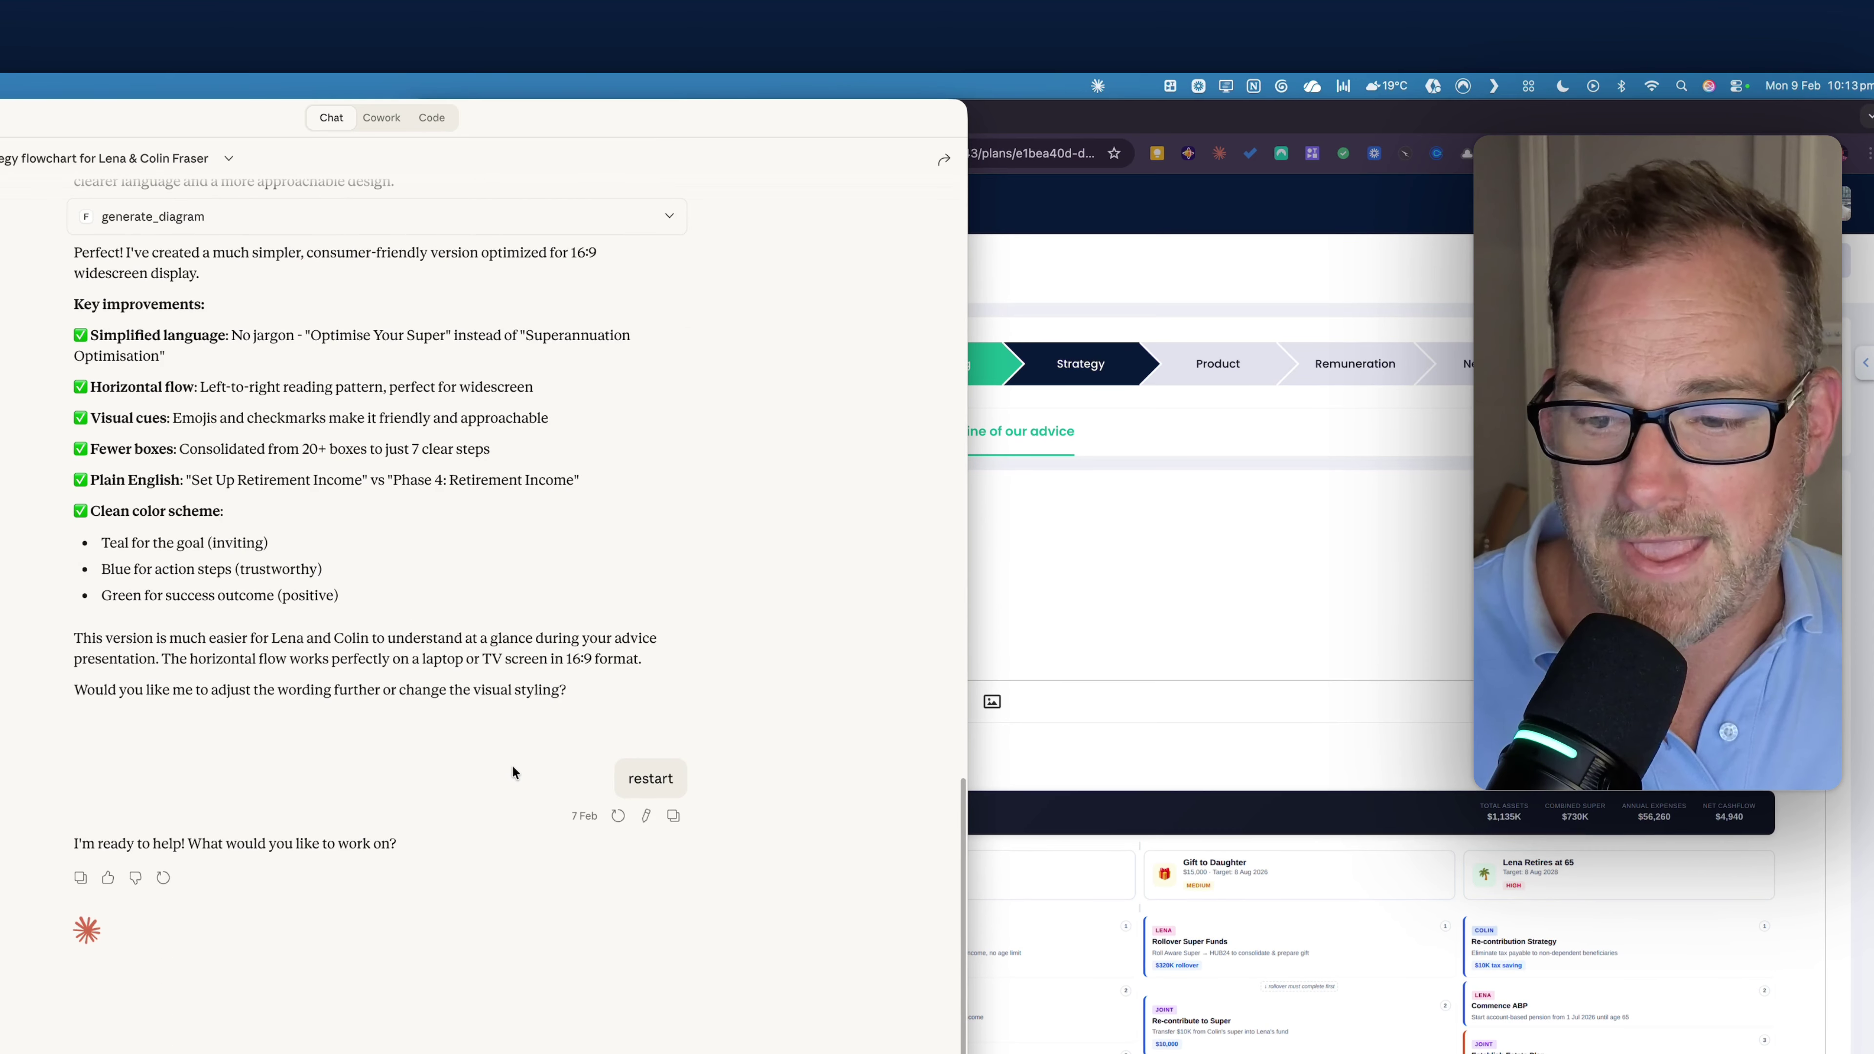
pyautogui.scroll(5, 513, 760)
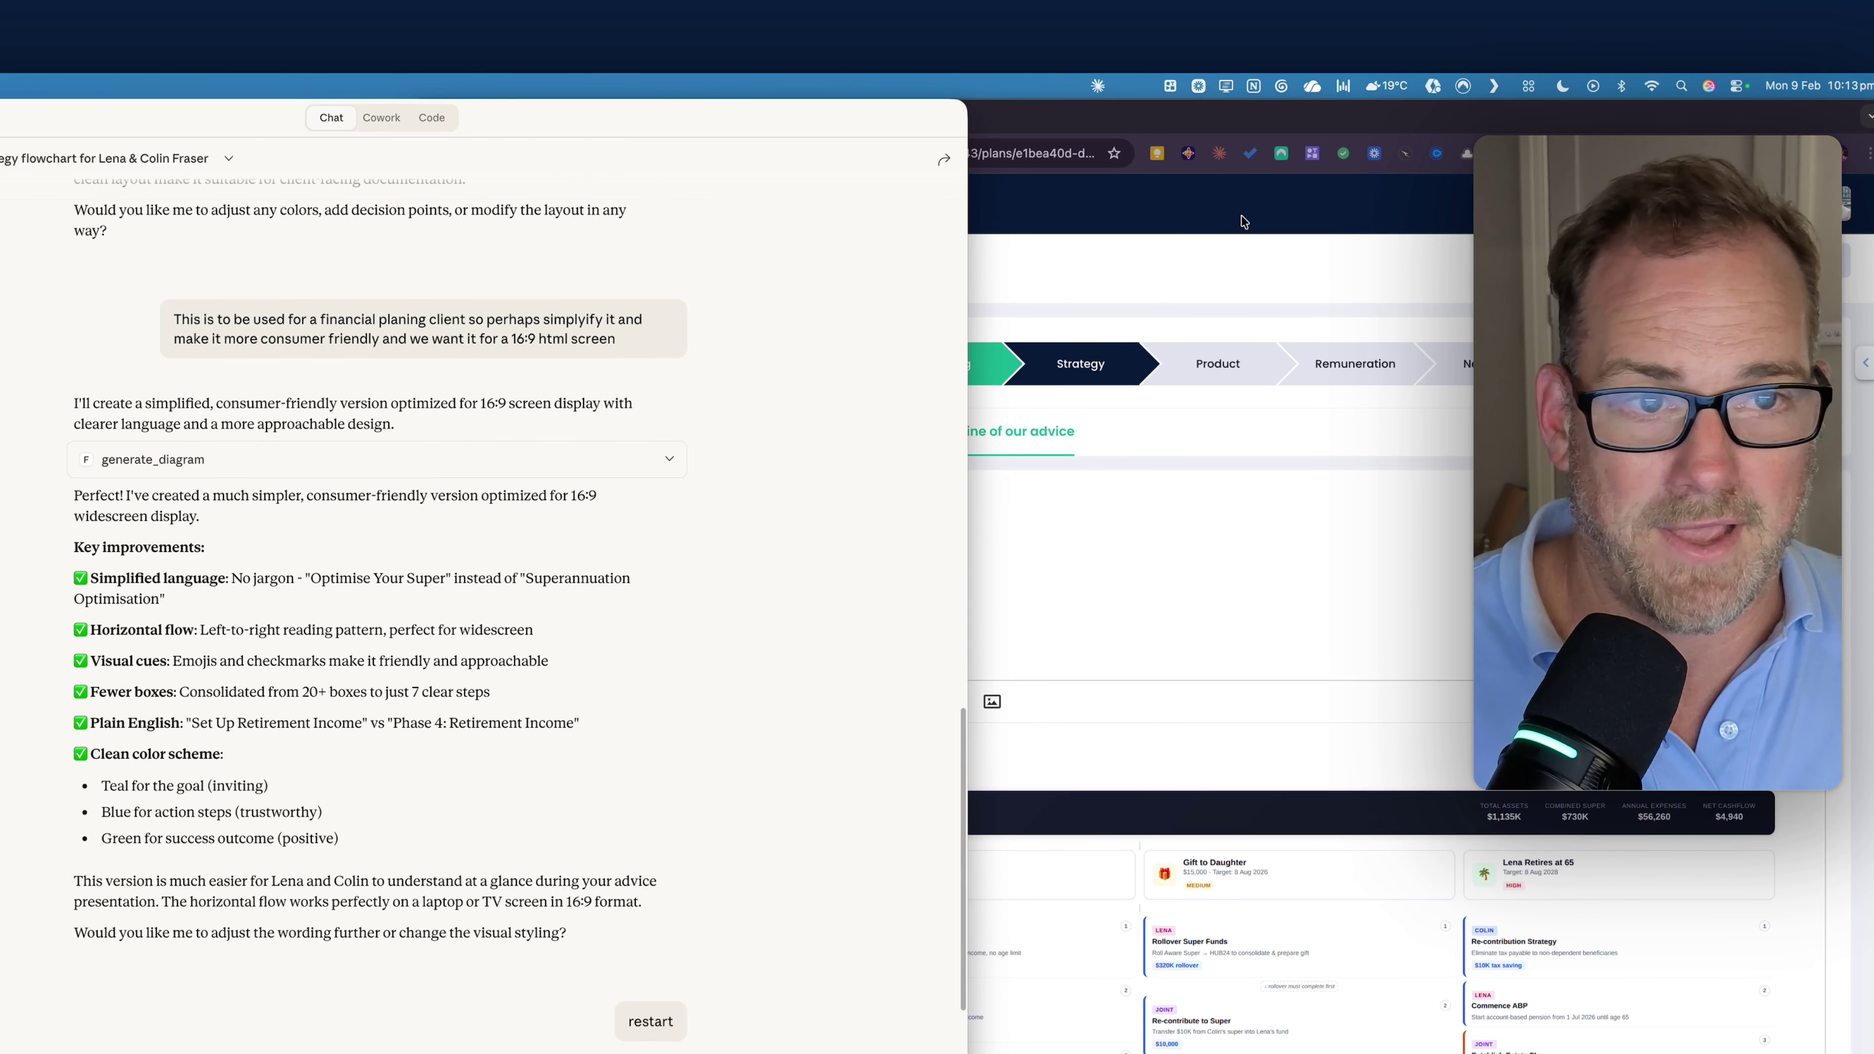
# Switch back to Advice Designer and examine the Advice Recommendations Overview graphic in the outline of our advice
pyautogui.click(1272, 130)
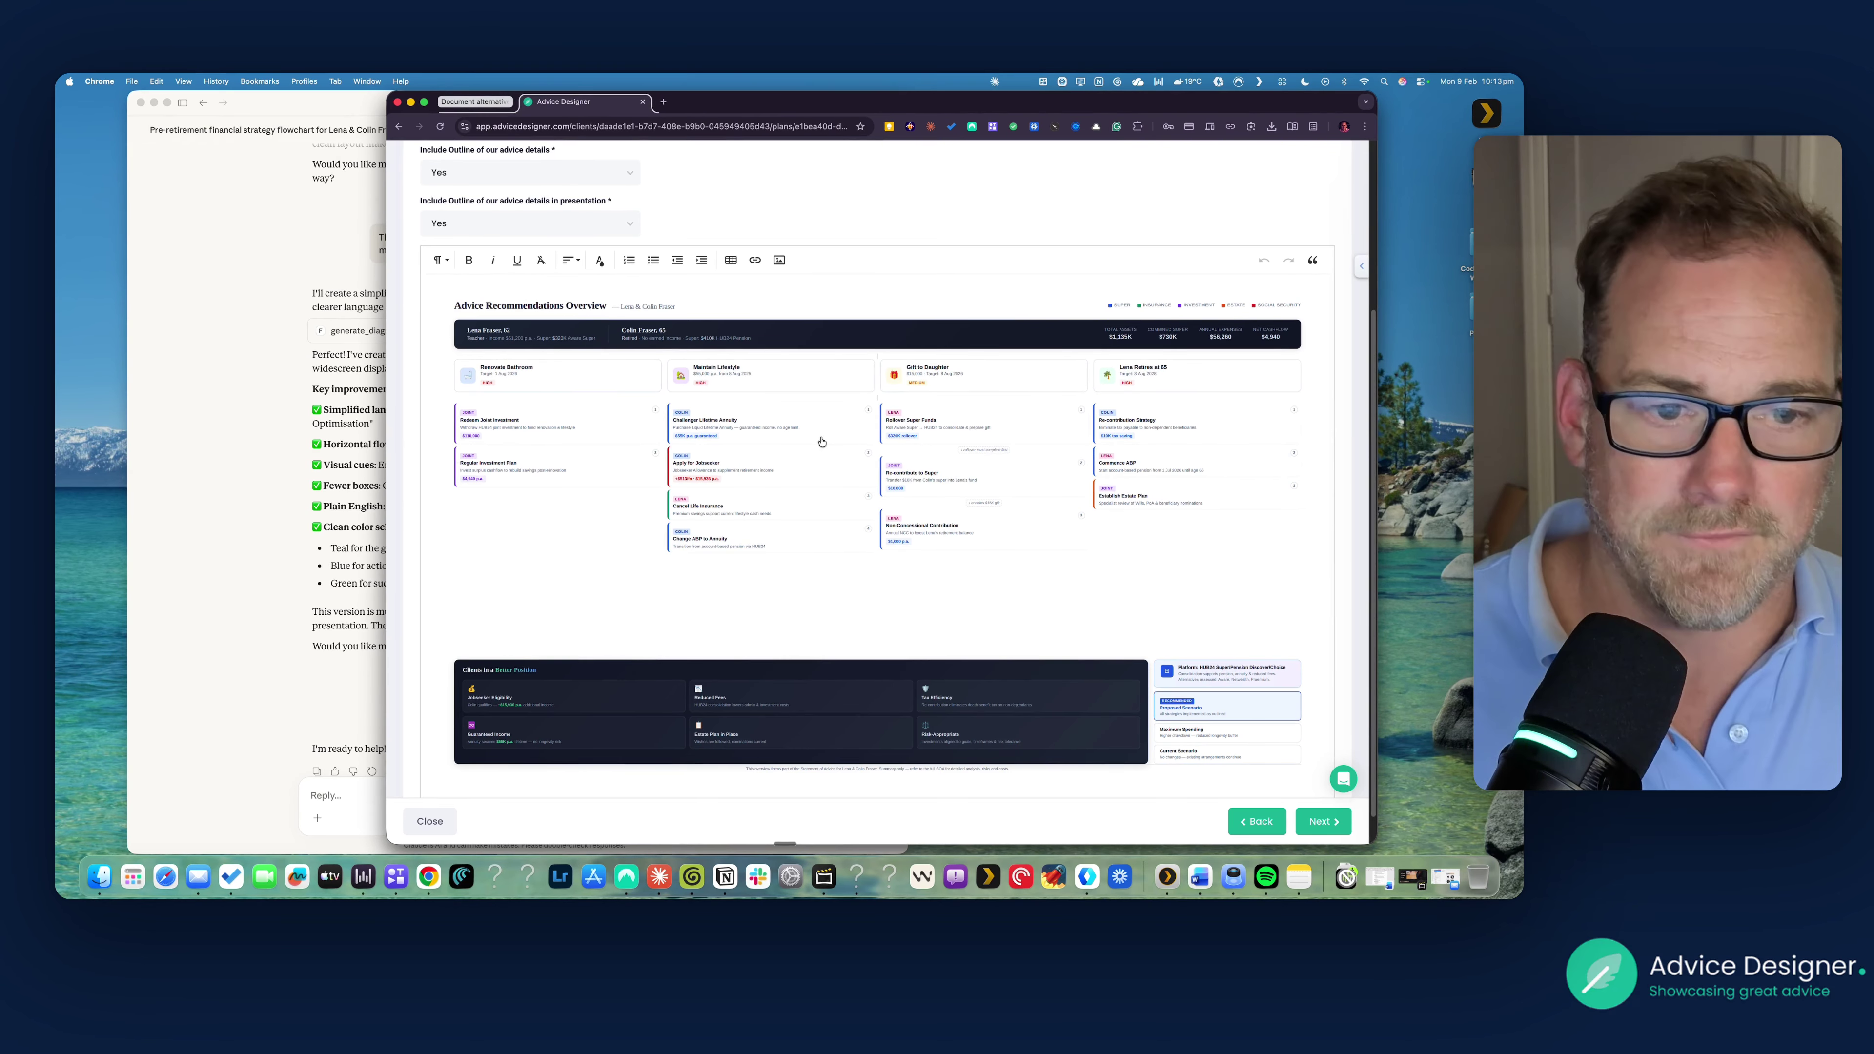
pyautogui.scroll(-1, 822, 442)
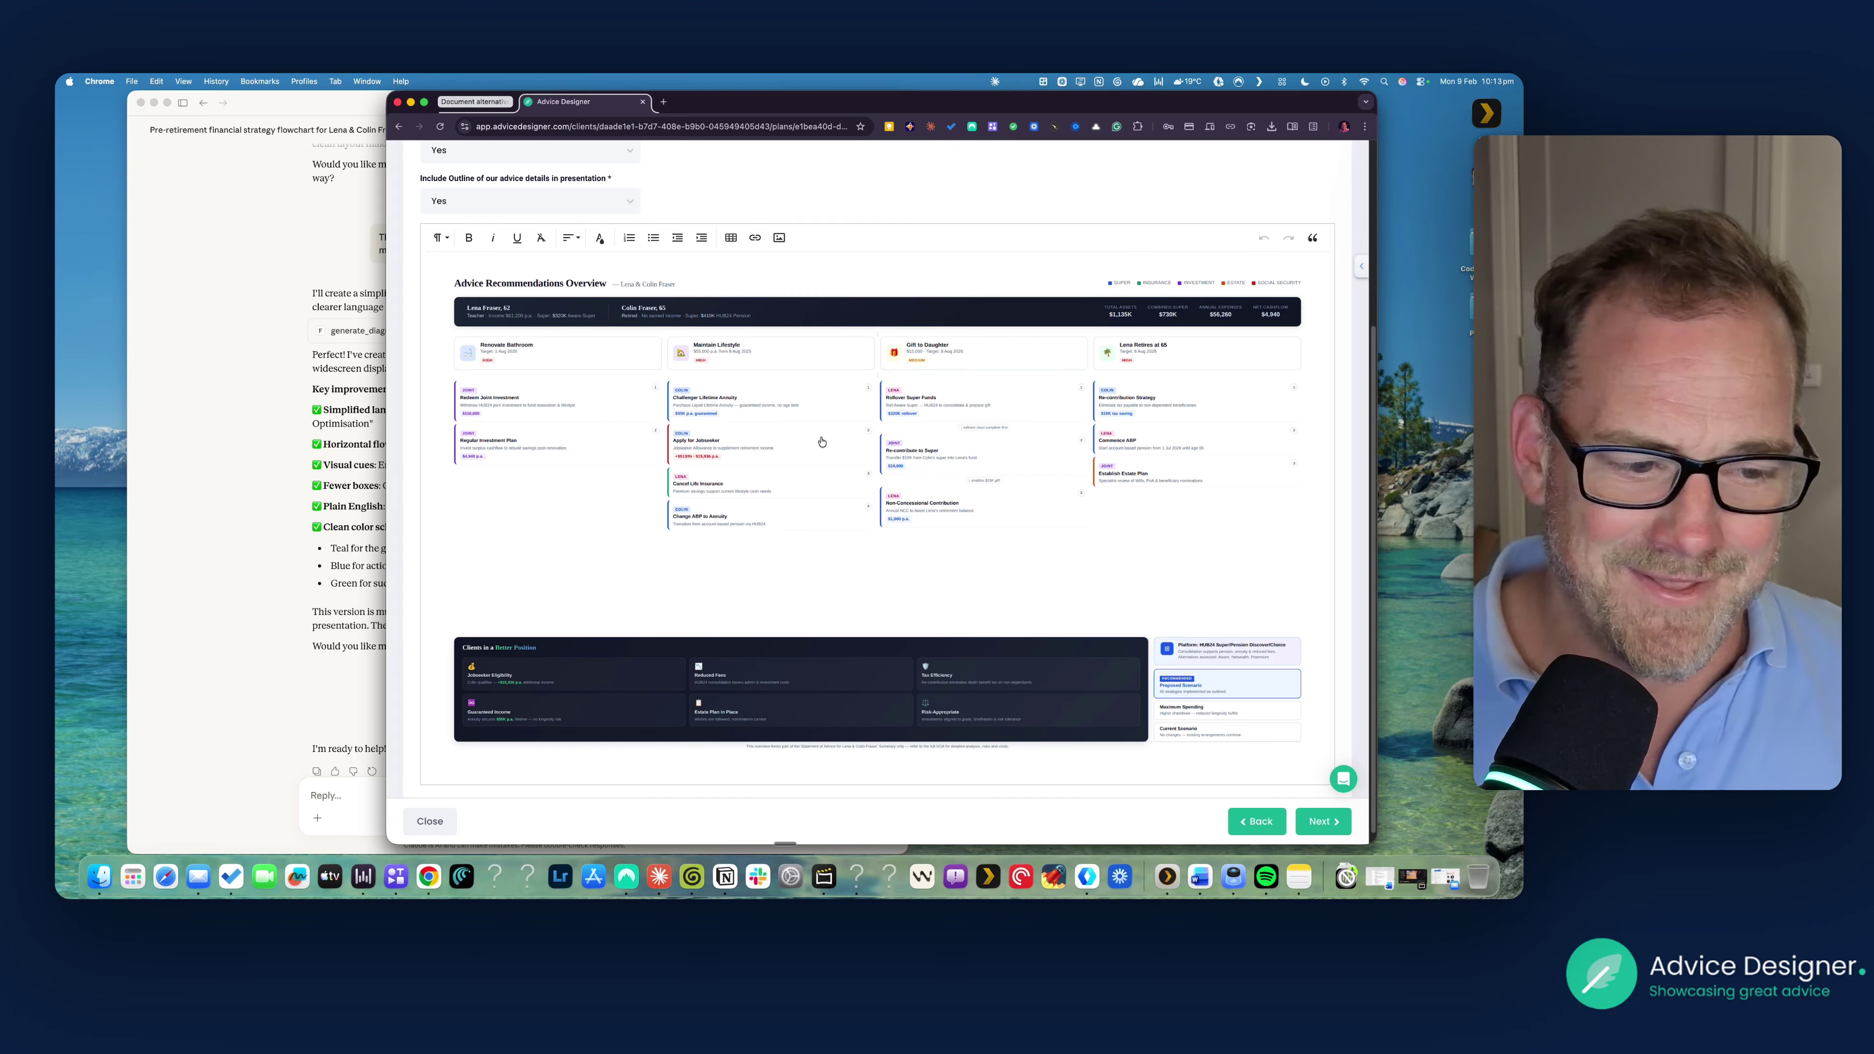
pyautogui.scroll(-1, 818, 447)
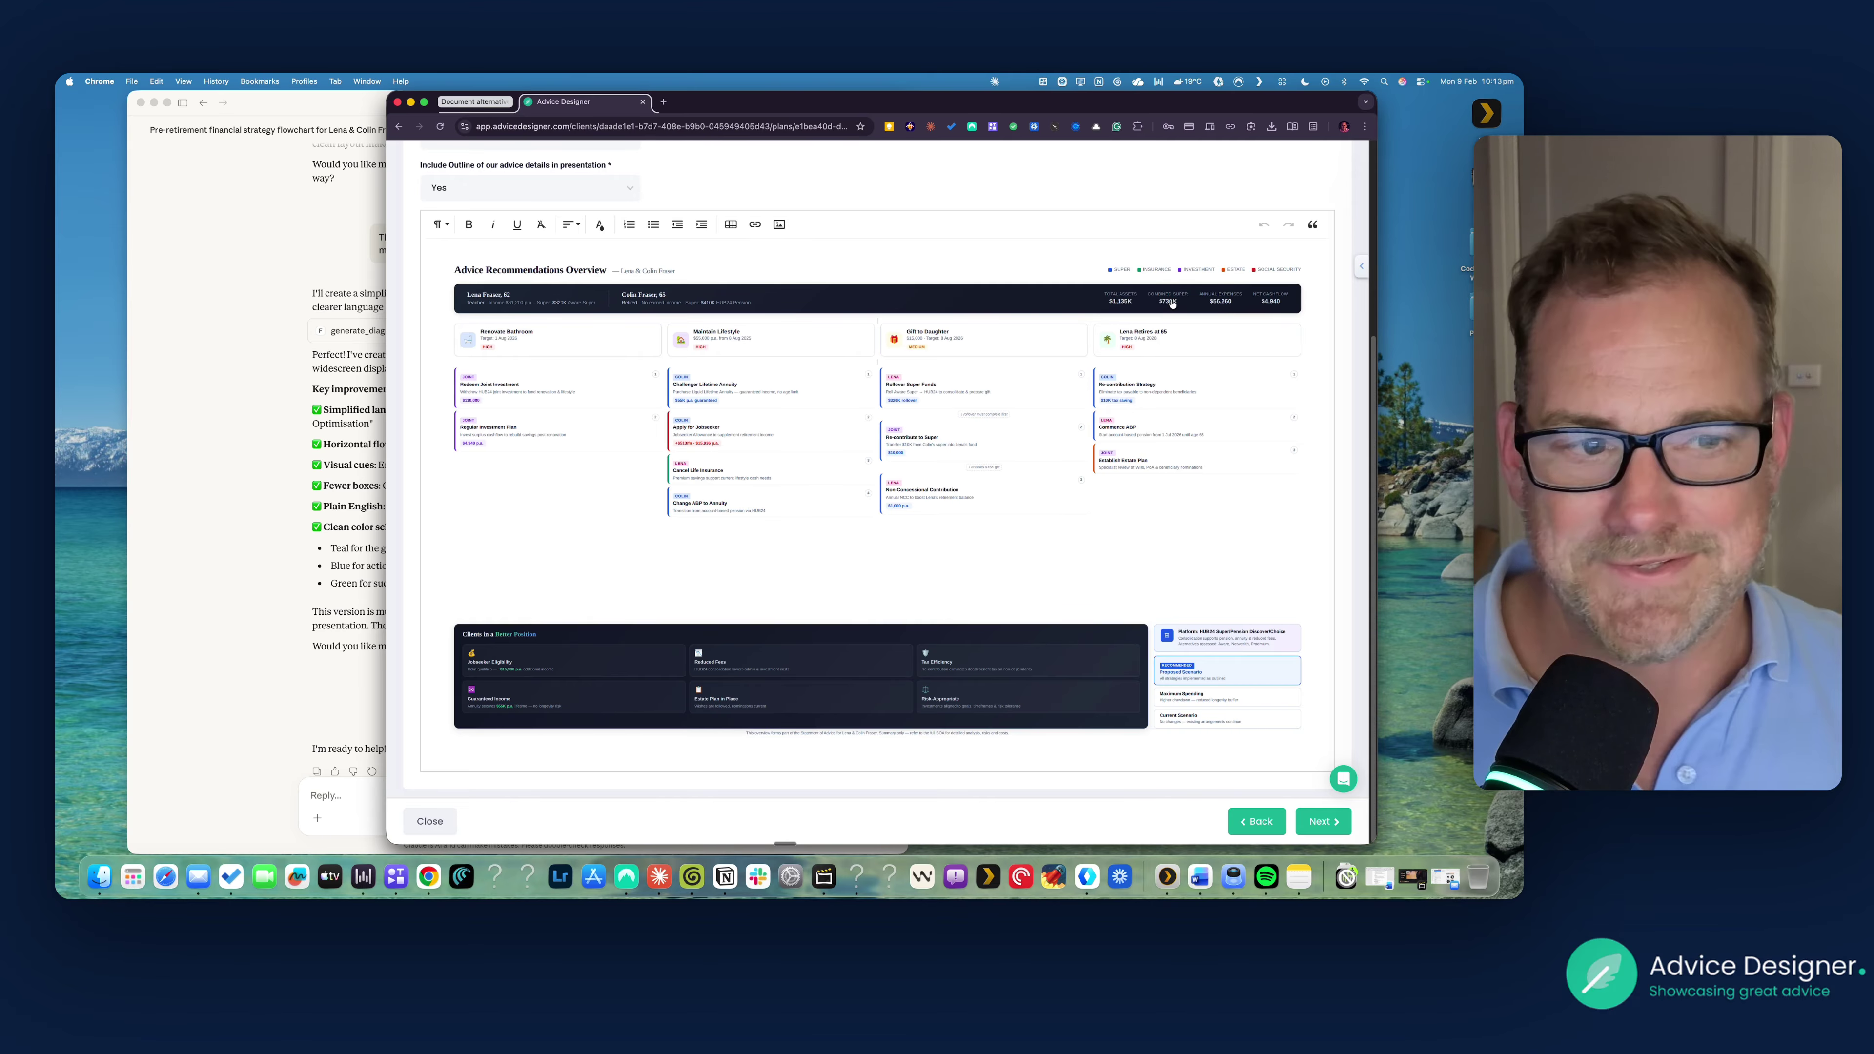
pyautogui.scroll(5, 1232, 291)
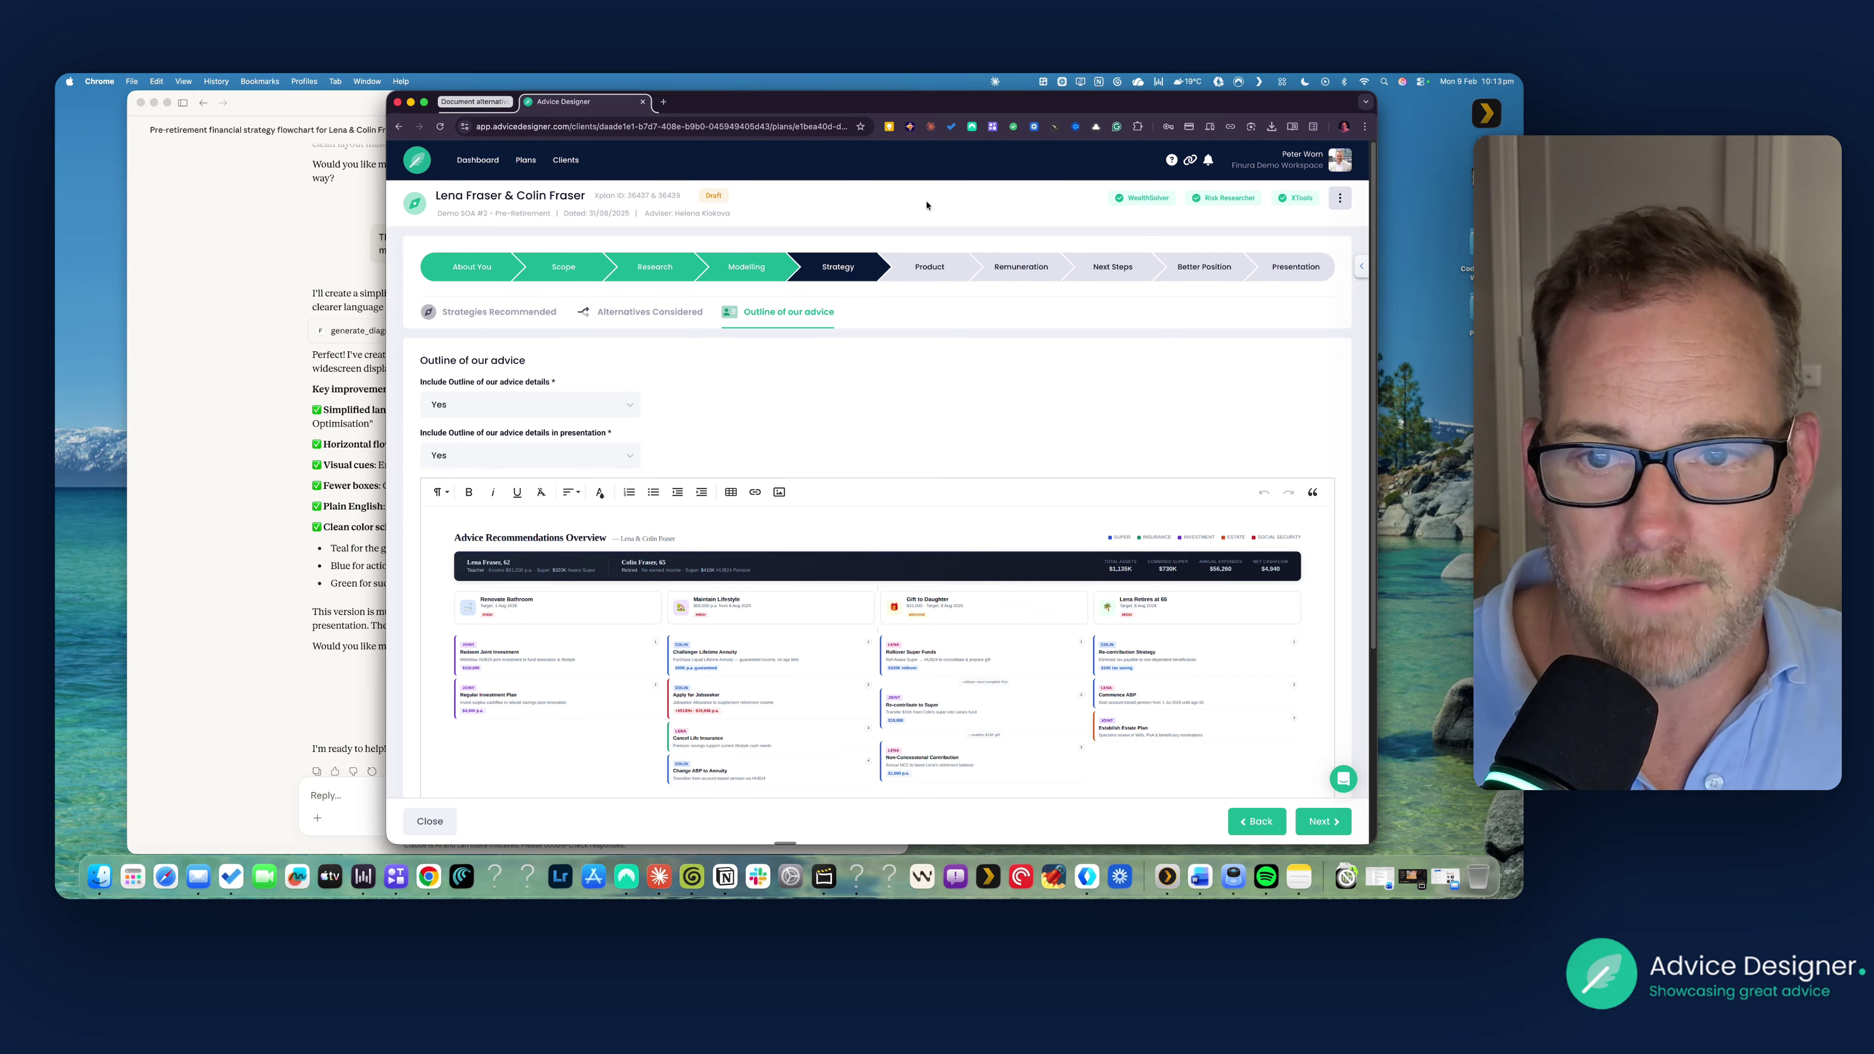
# Open the advice presentation of the Pre-Retirement Statement of Advice dated 31/08/2025 from the plans list
pyautogui.click(525, 159)
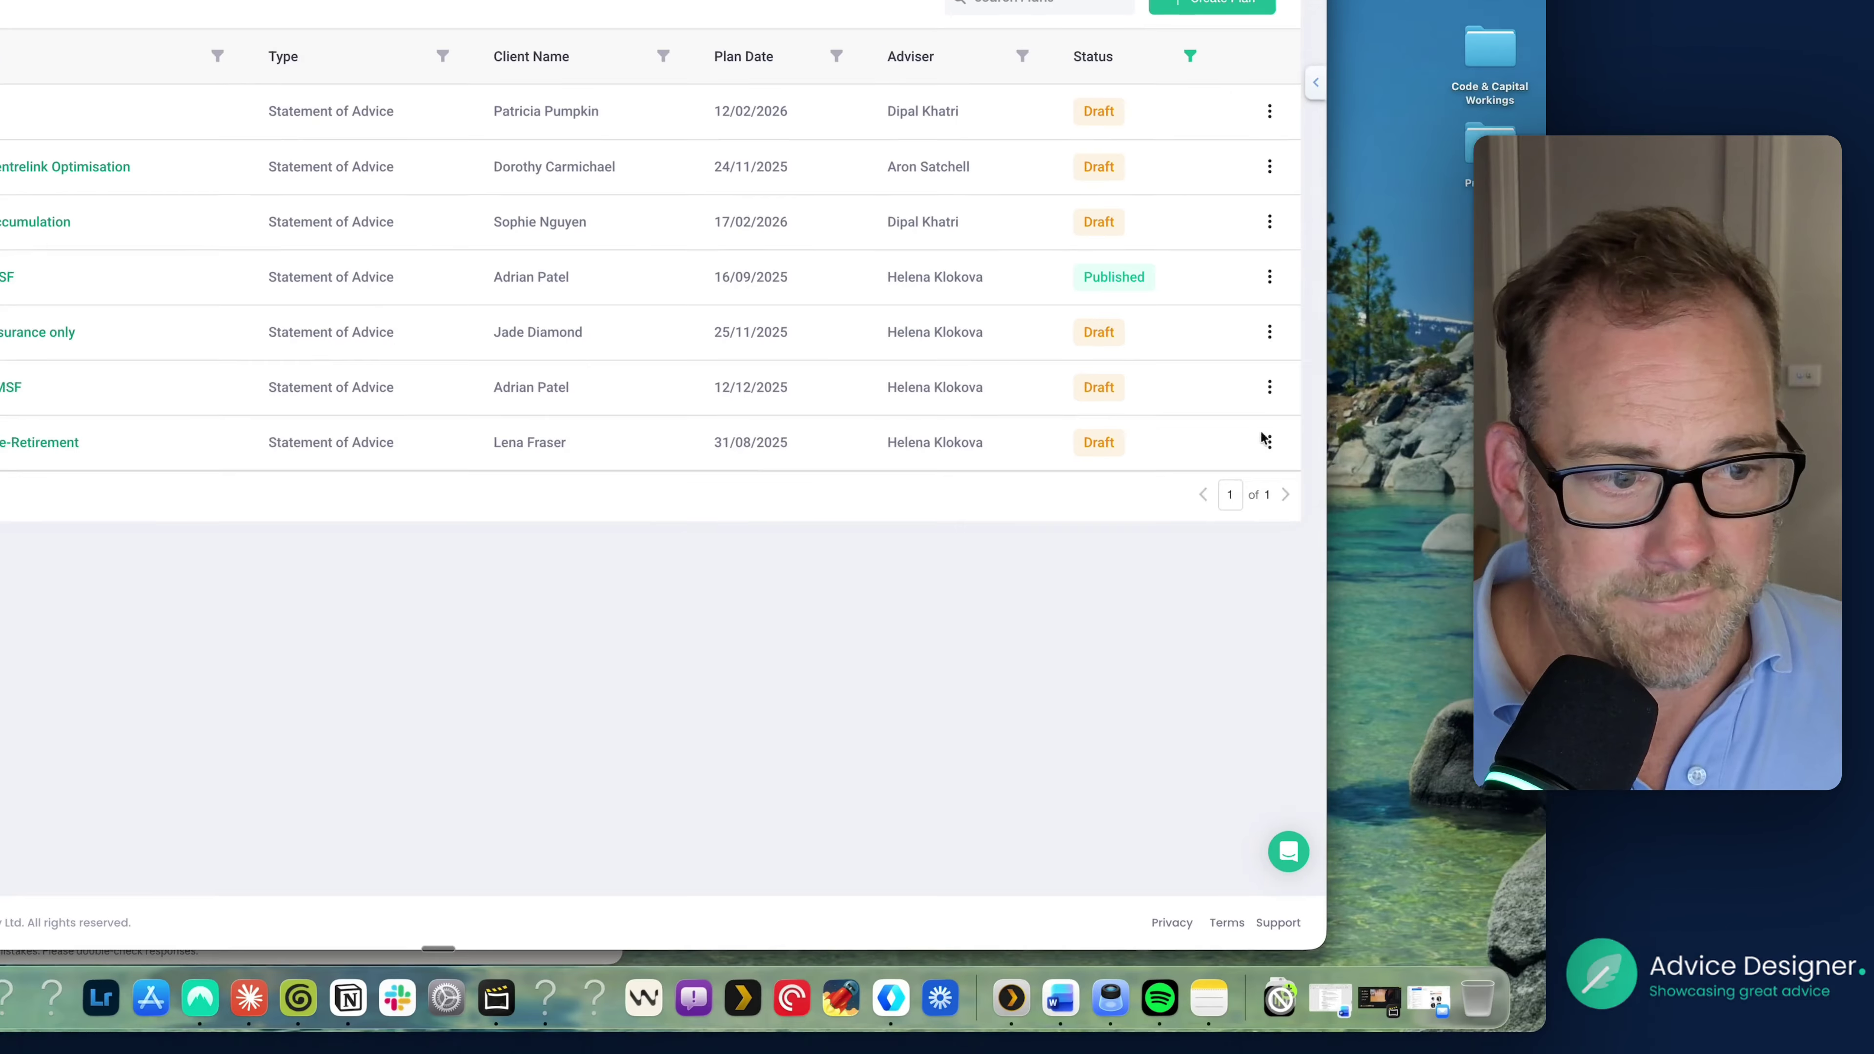
pyautogui.click(1394, 721)
pyautogui.click(1318, 805)
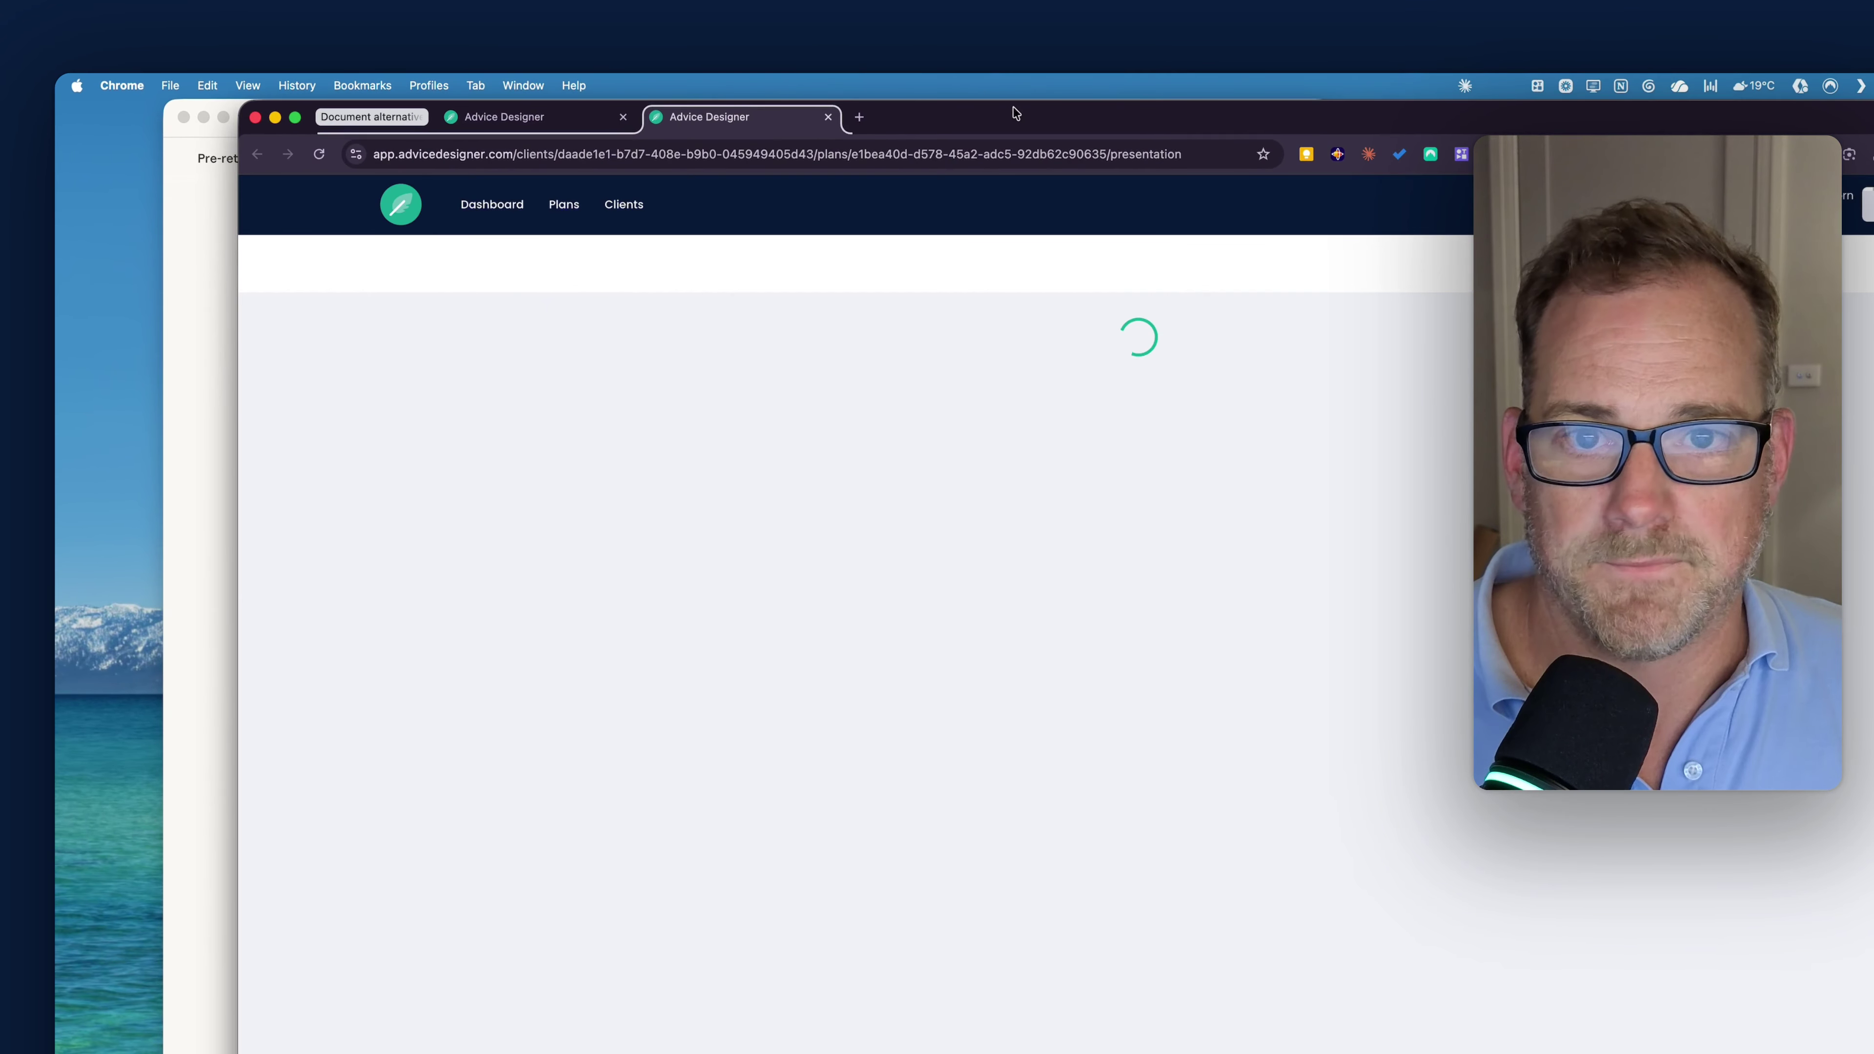
pyautogui.moveTo(1012, 114); pyautogui.dragTo(1147, 115)
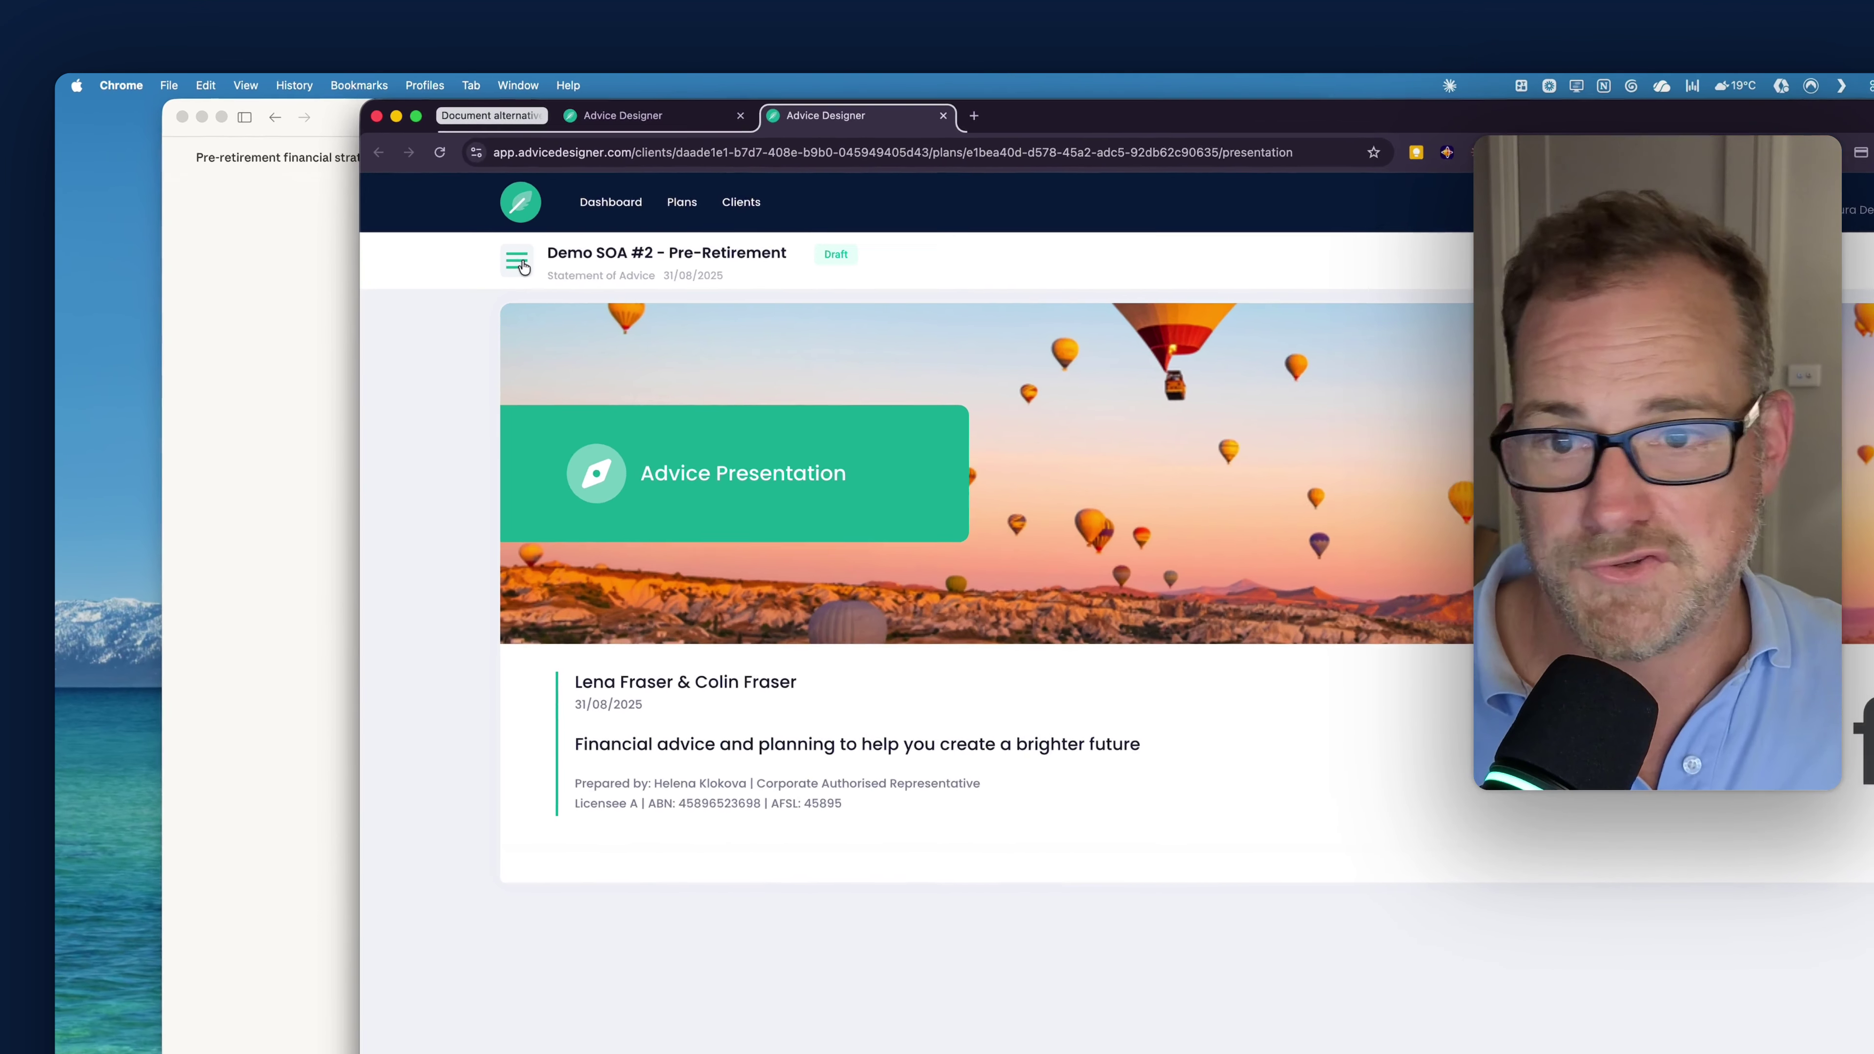
# Check the presentation's contents list and page forward to view the Outline of our advice
pyautogui.click(367, 201)
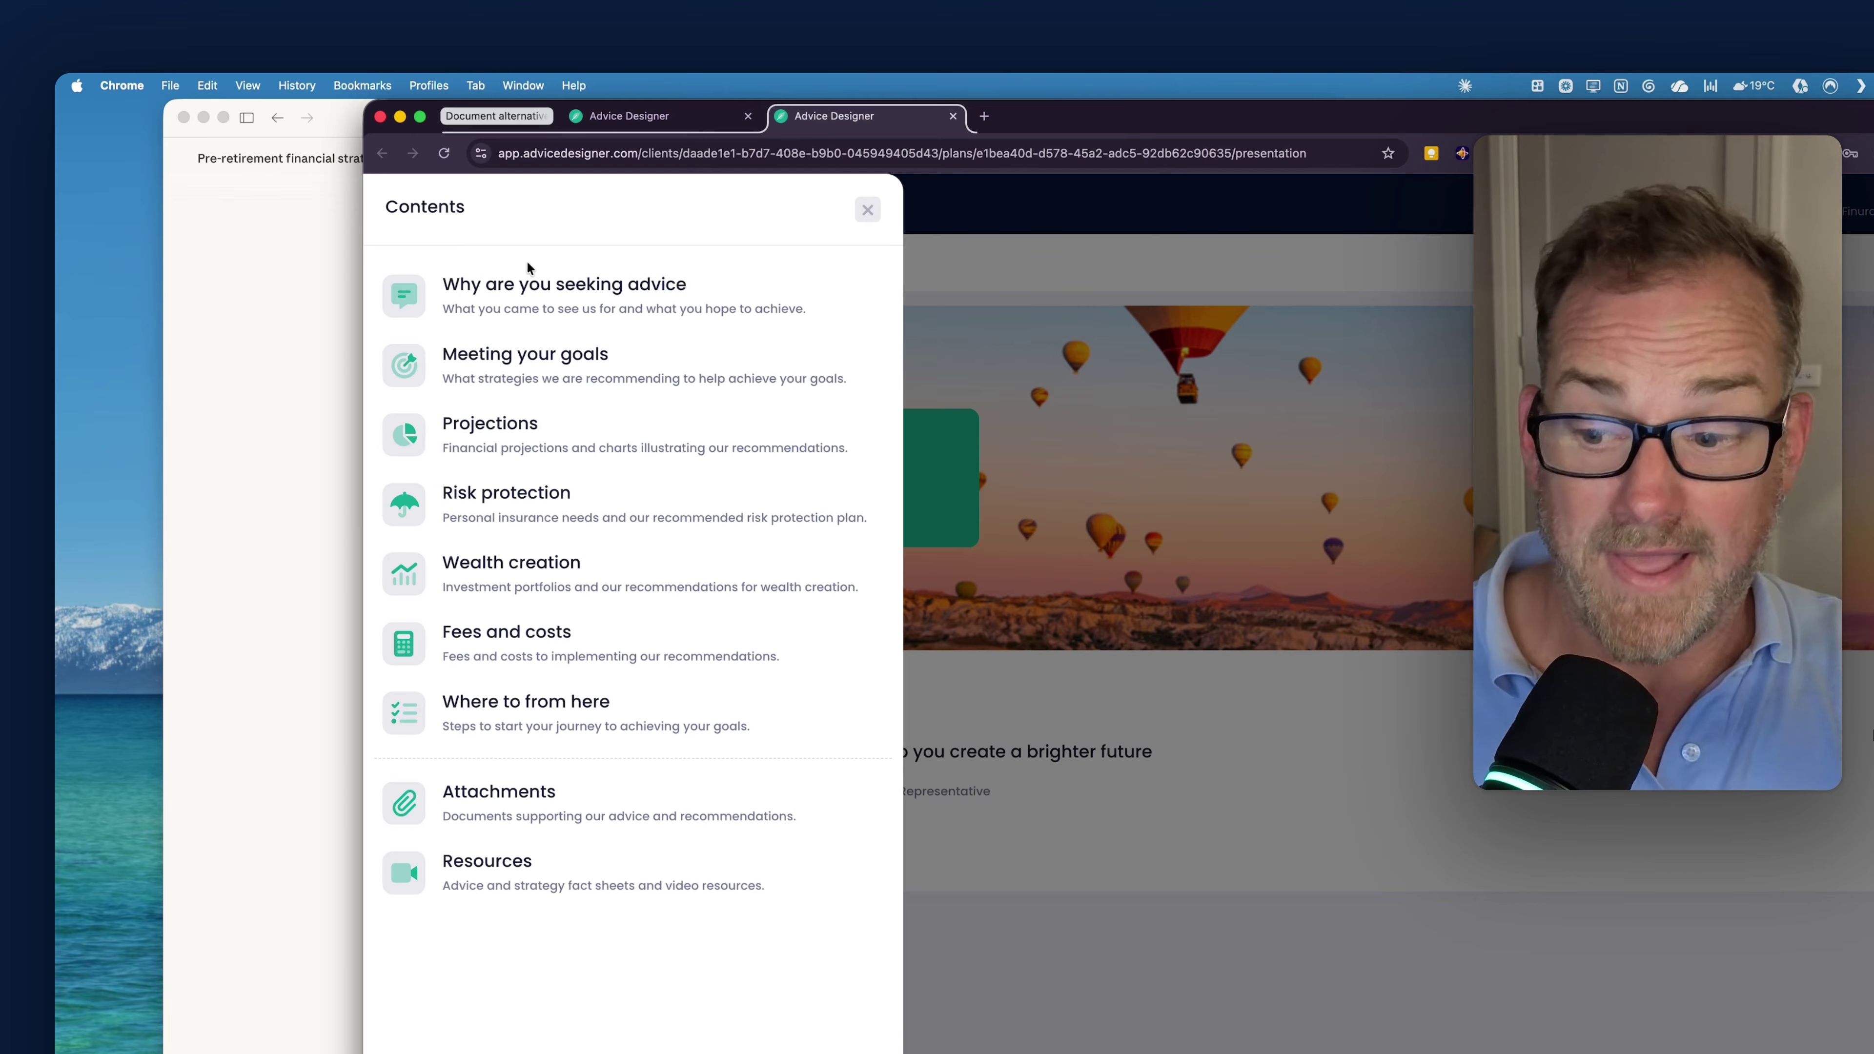
pyautogui.click(1029, 505)
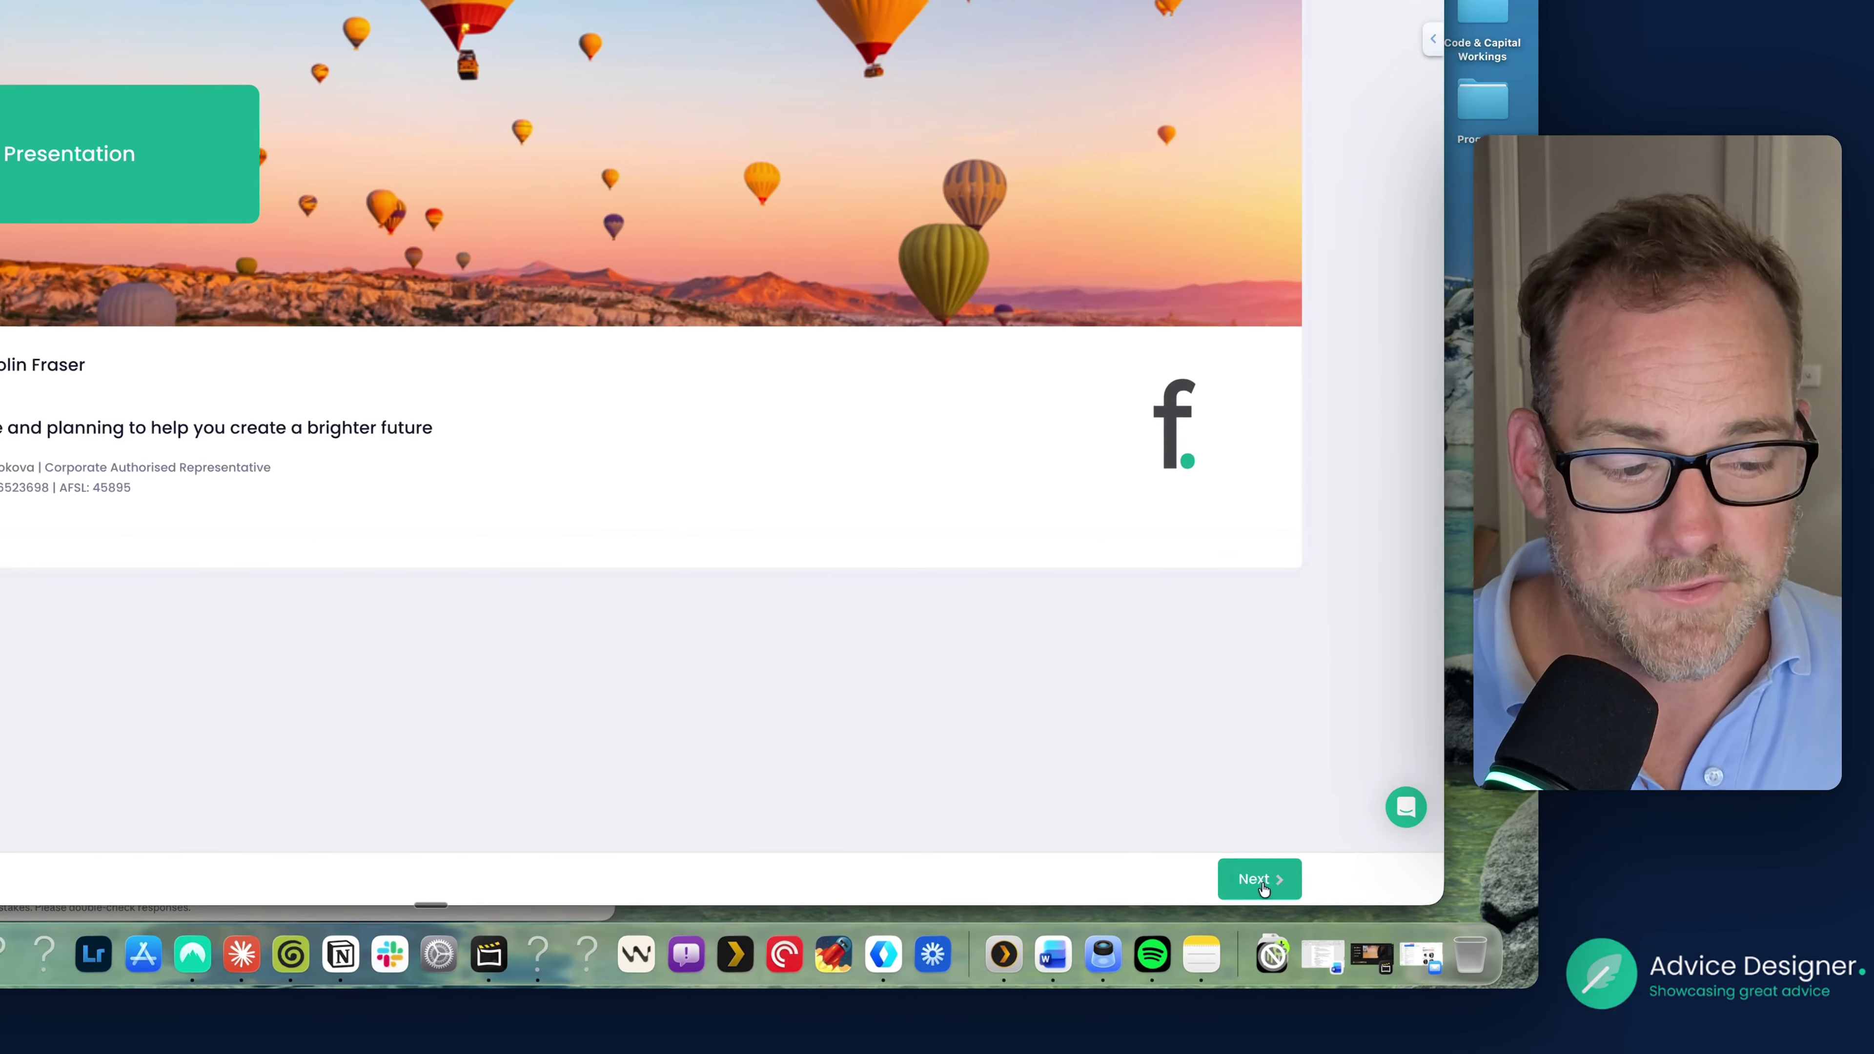
pyautogui.click(1263, 888)
pyautogui.click(1252, 888)
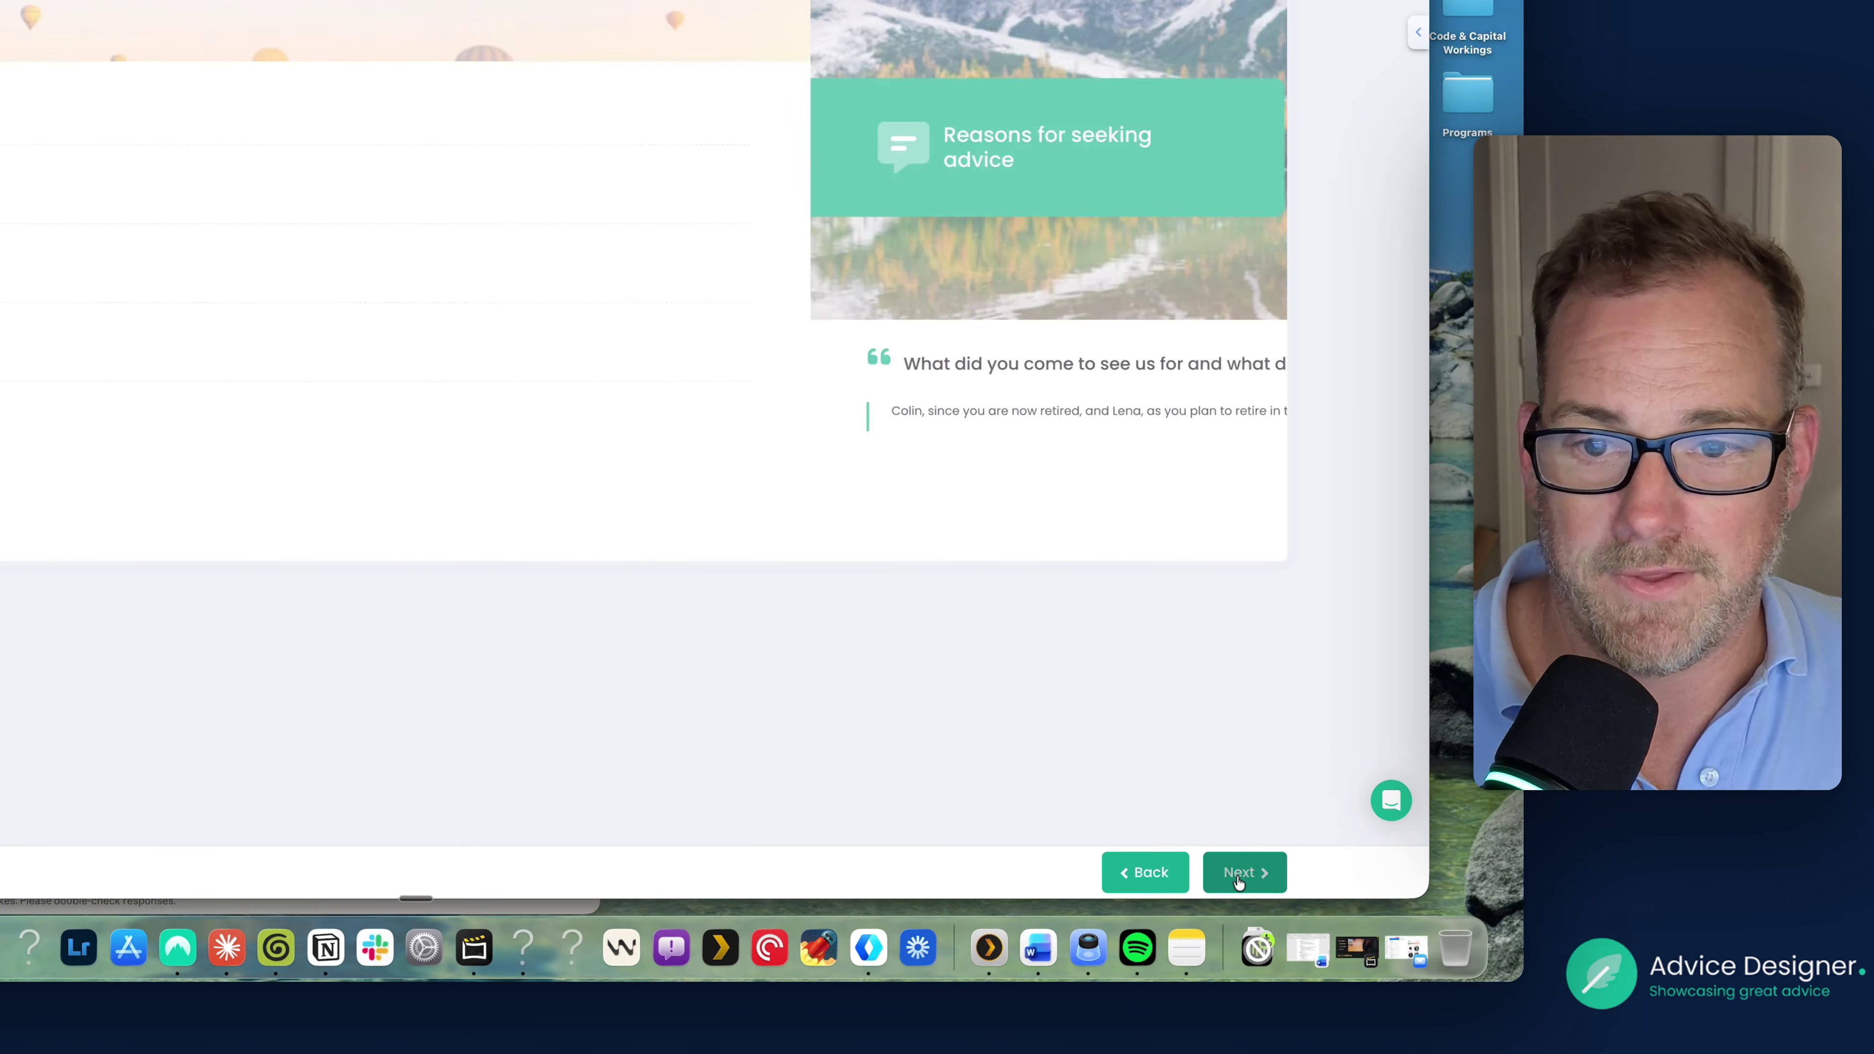
pyautogui.click(1239, 880)
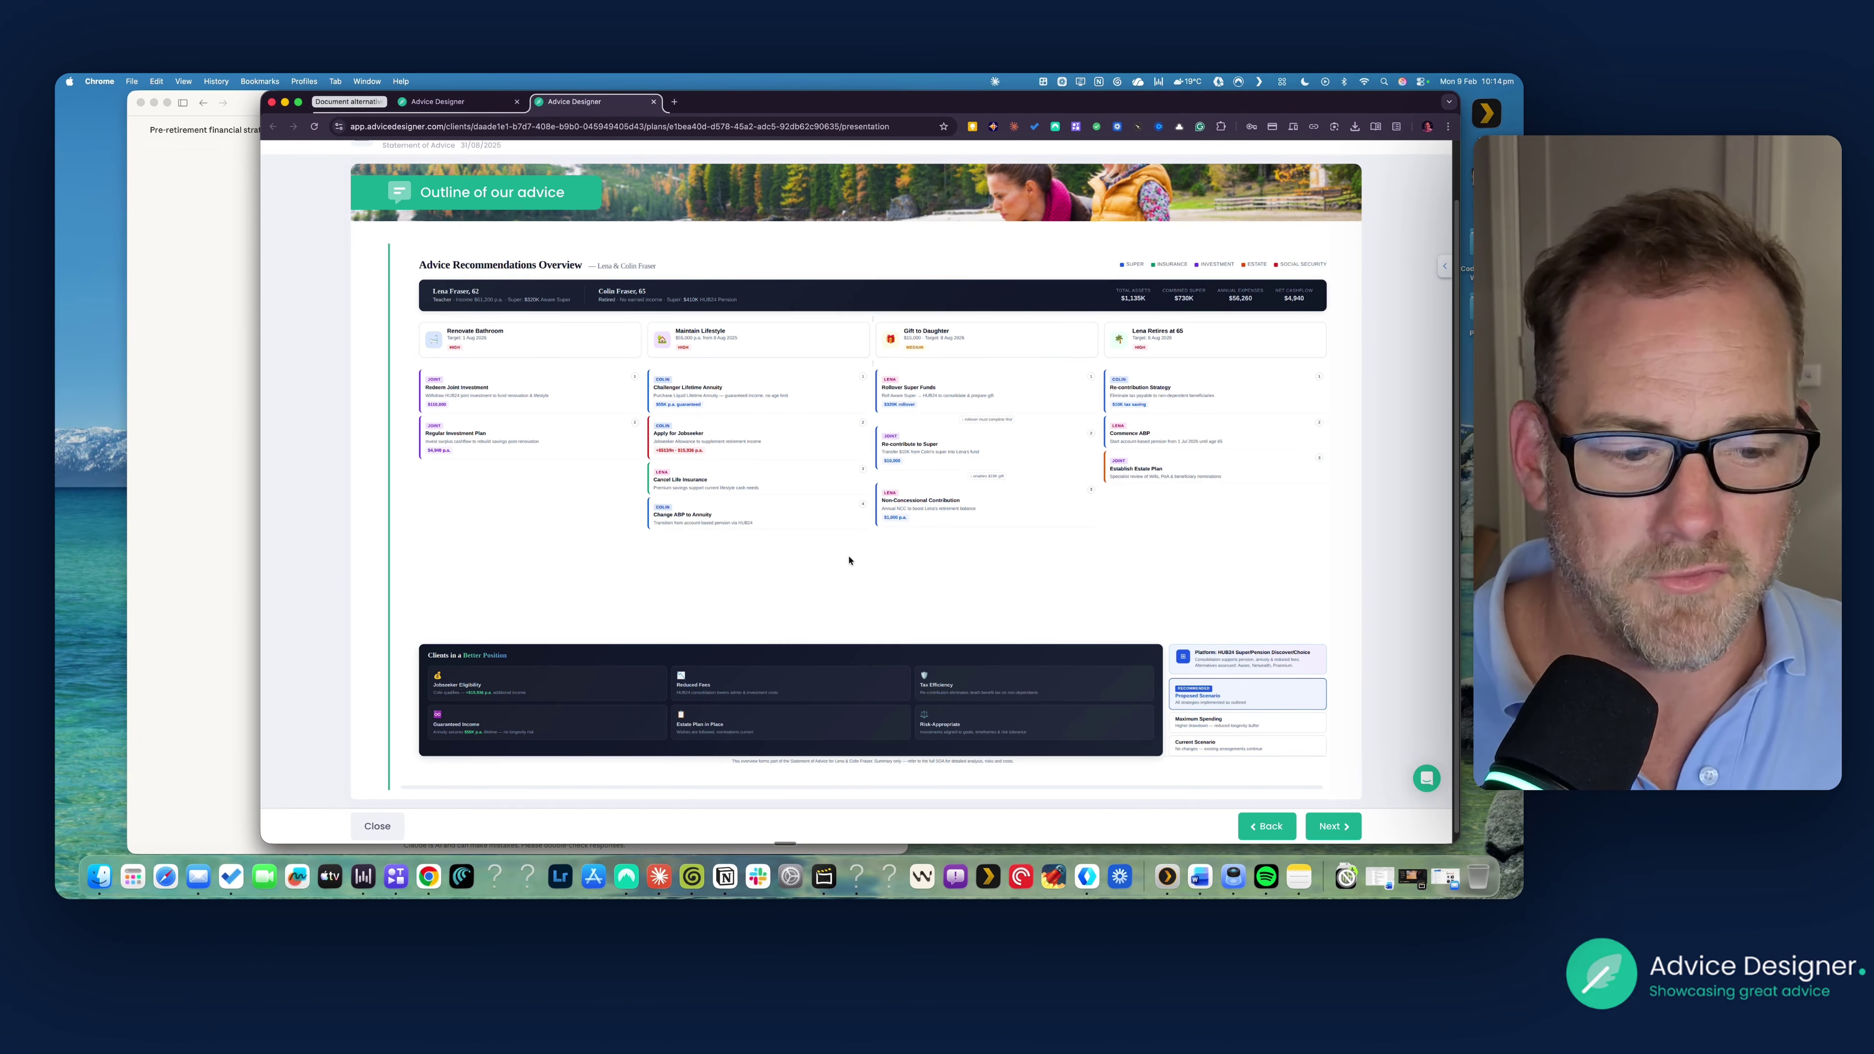
pyautogui.scroll(-1, 848, 561)
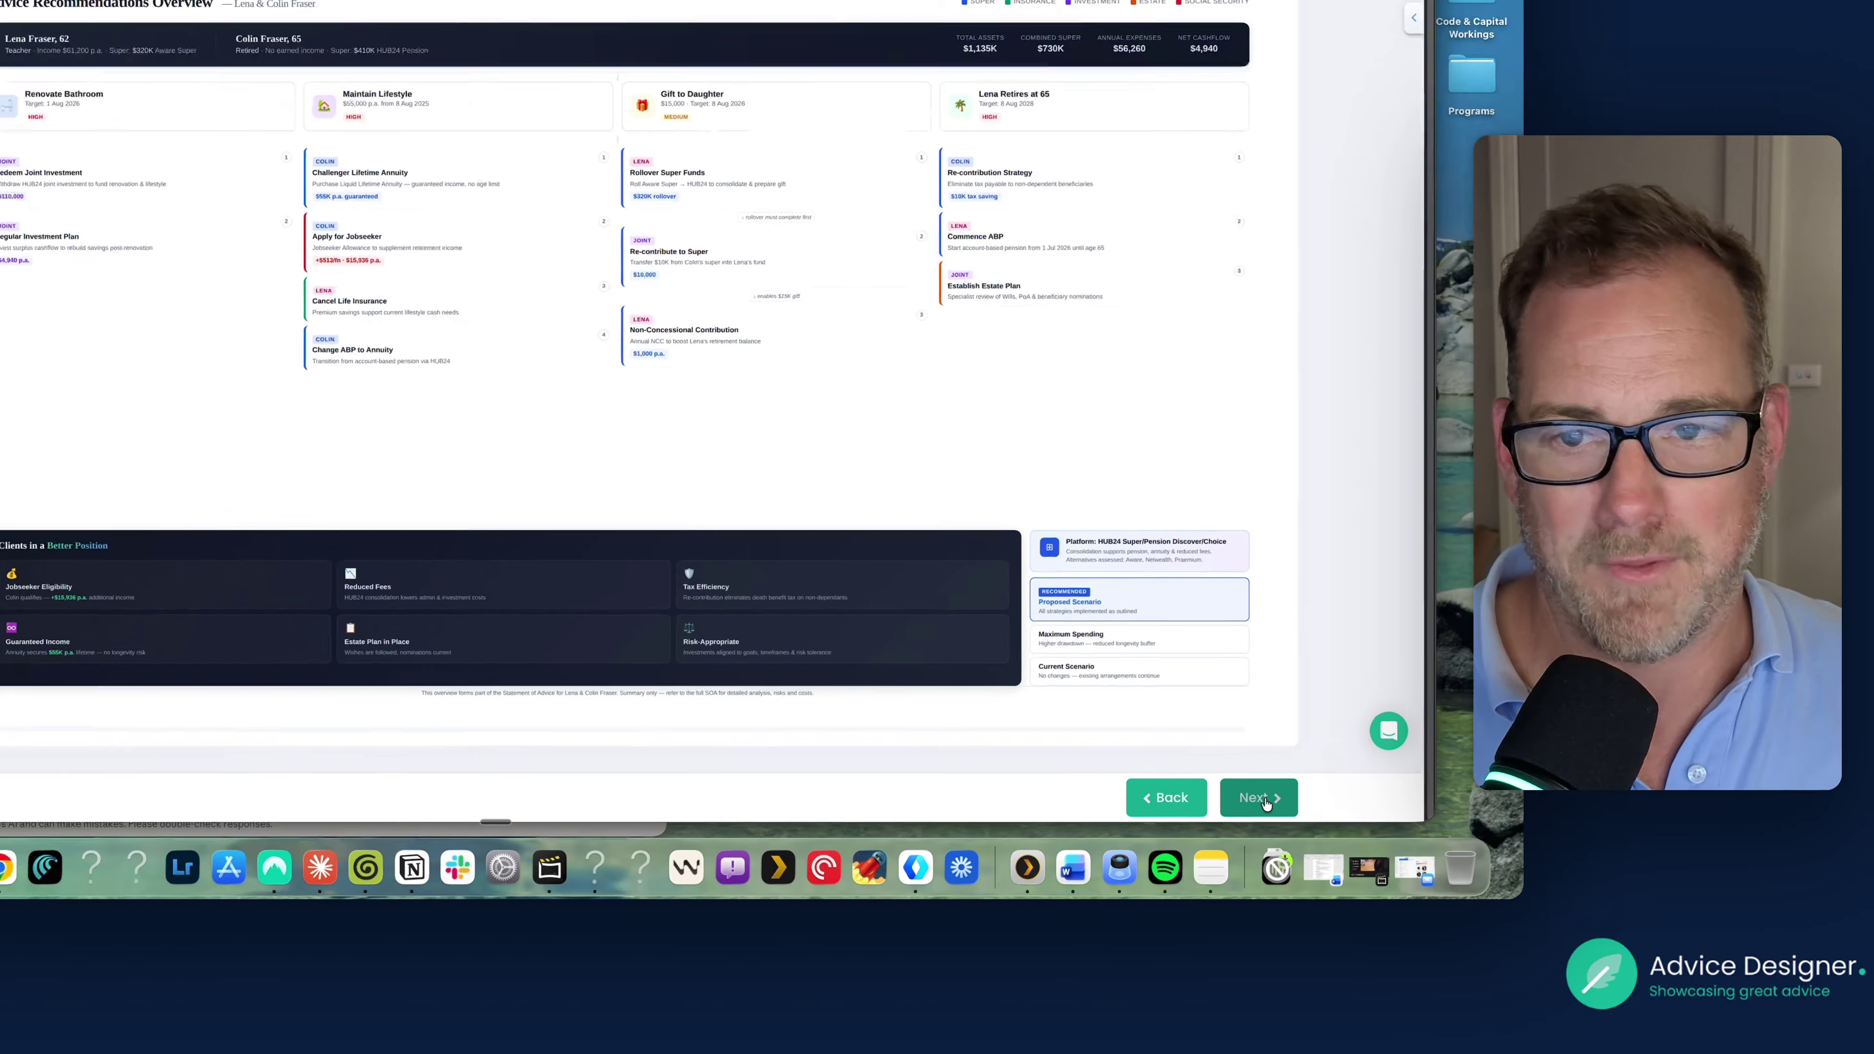
# Page through the presentation's strategy list and super rollover advice to the Cancel your Life insurance page
pyautogui.click(1335, 827)
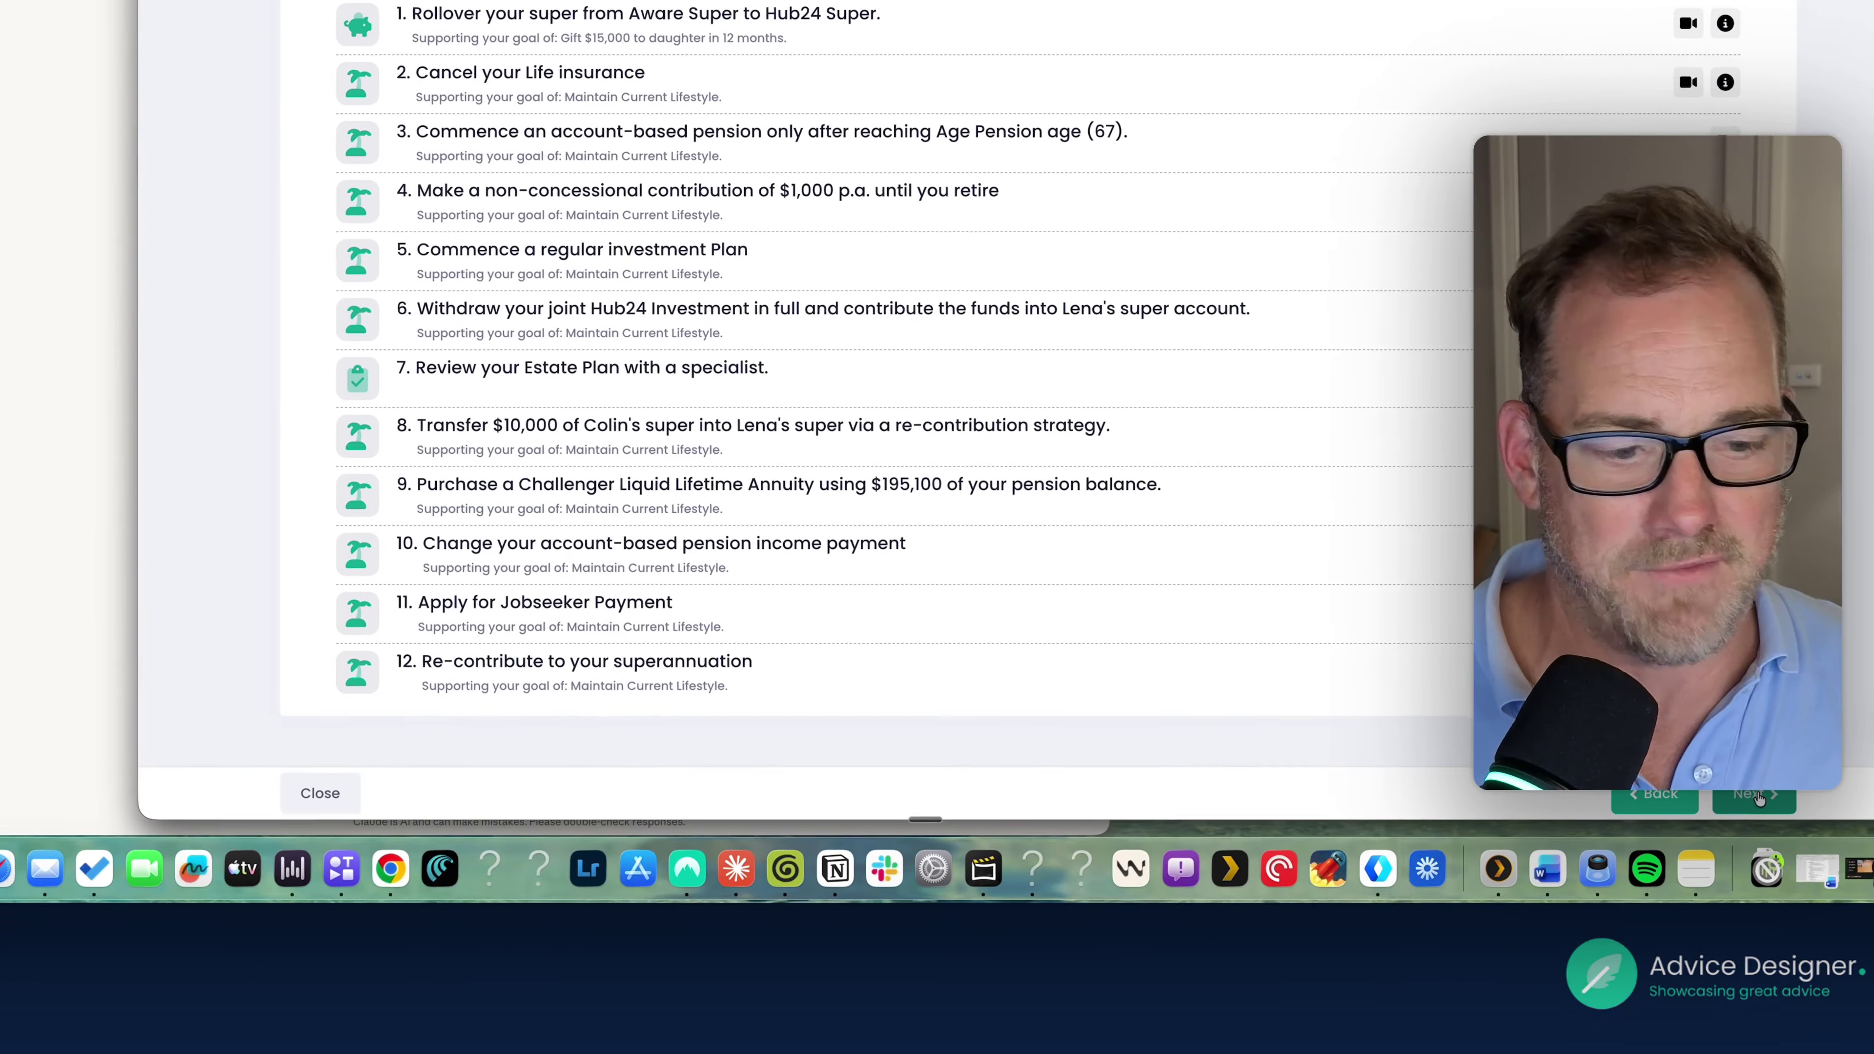
pyautogui.click(1758, 797)
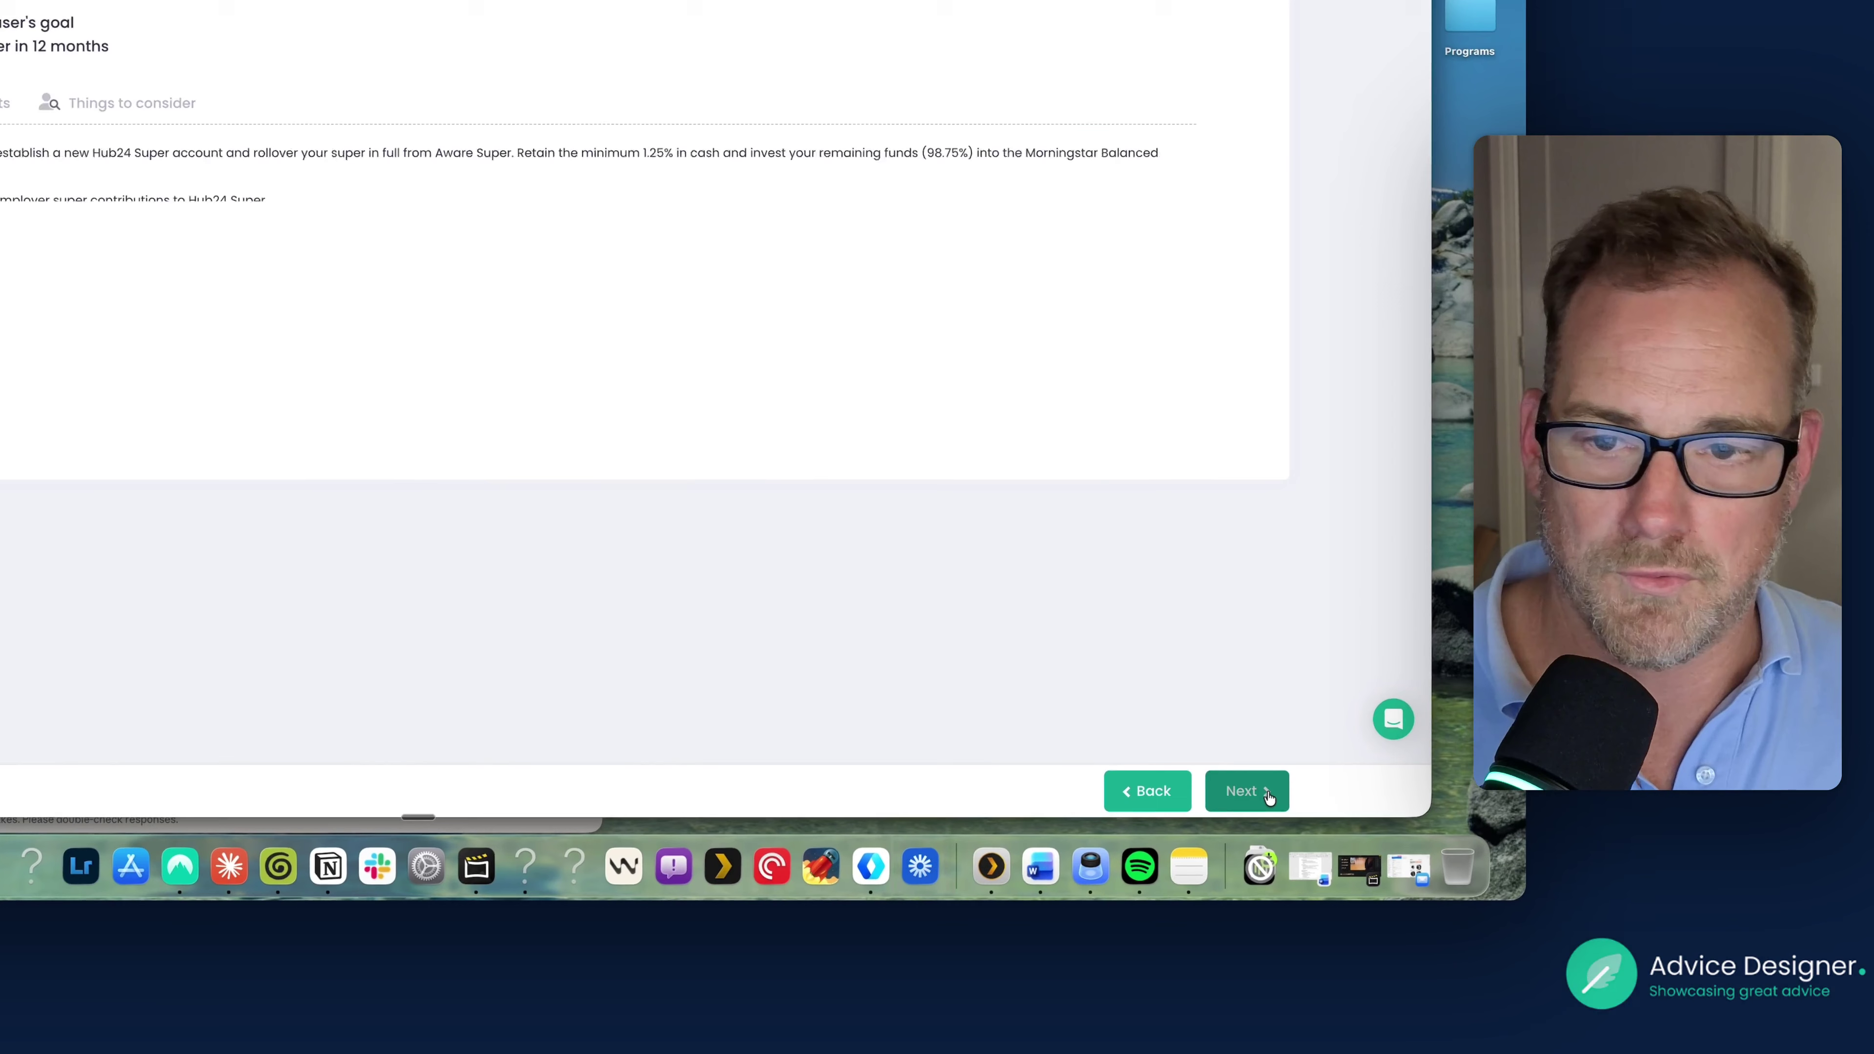
pyautogui.click(1268, 797)
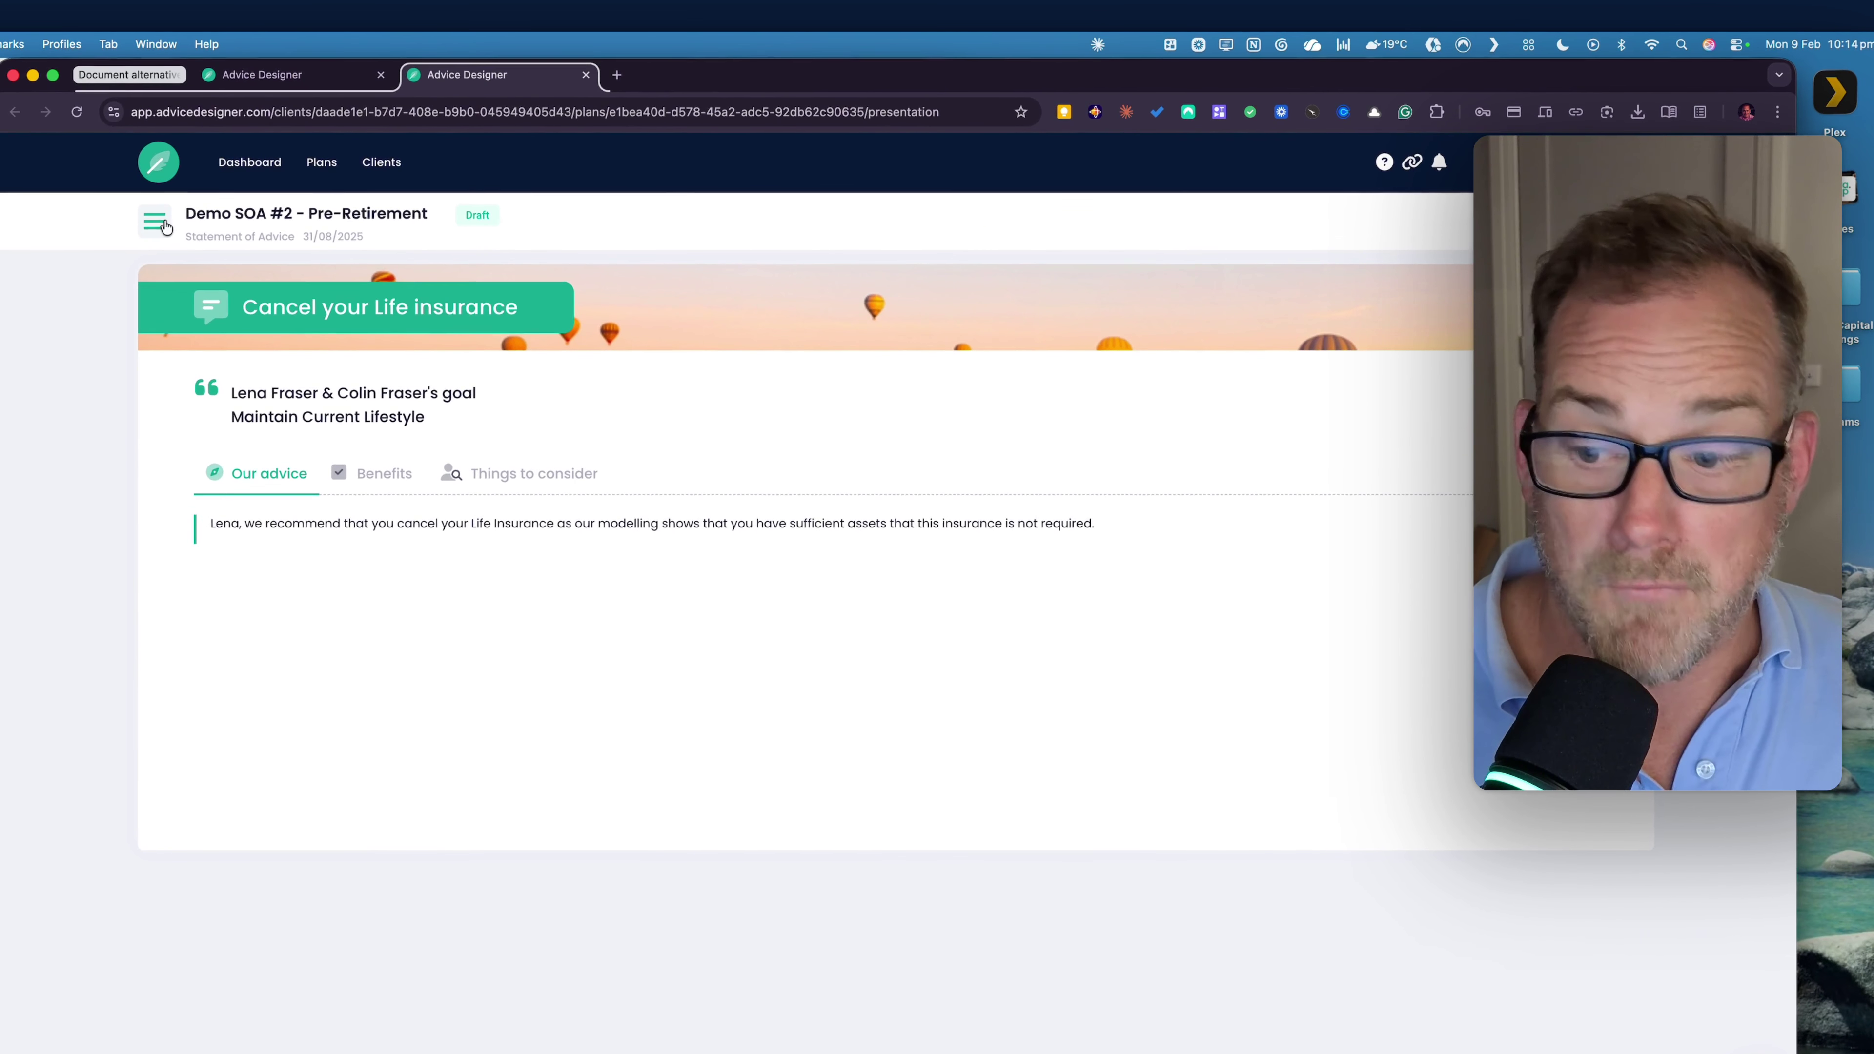
# View the presentation's Wealth creation section, then examine the comparison charts in the Projections section
pyautogui.click(165, 227)
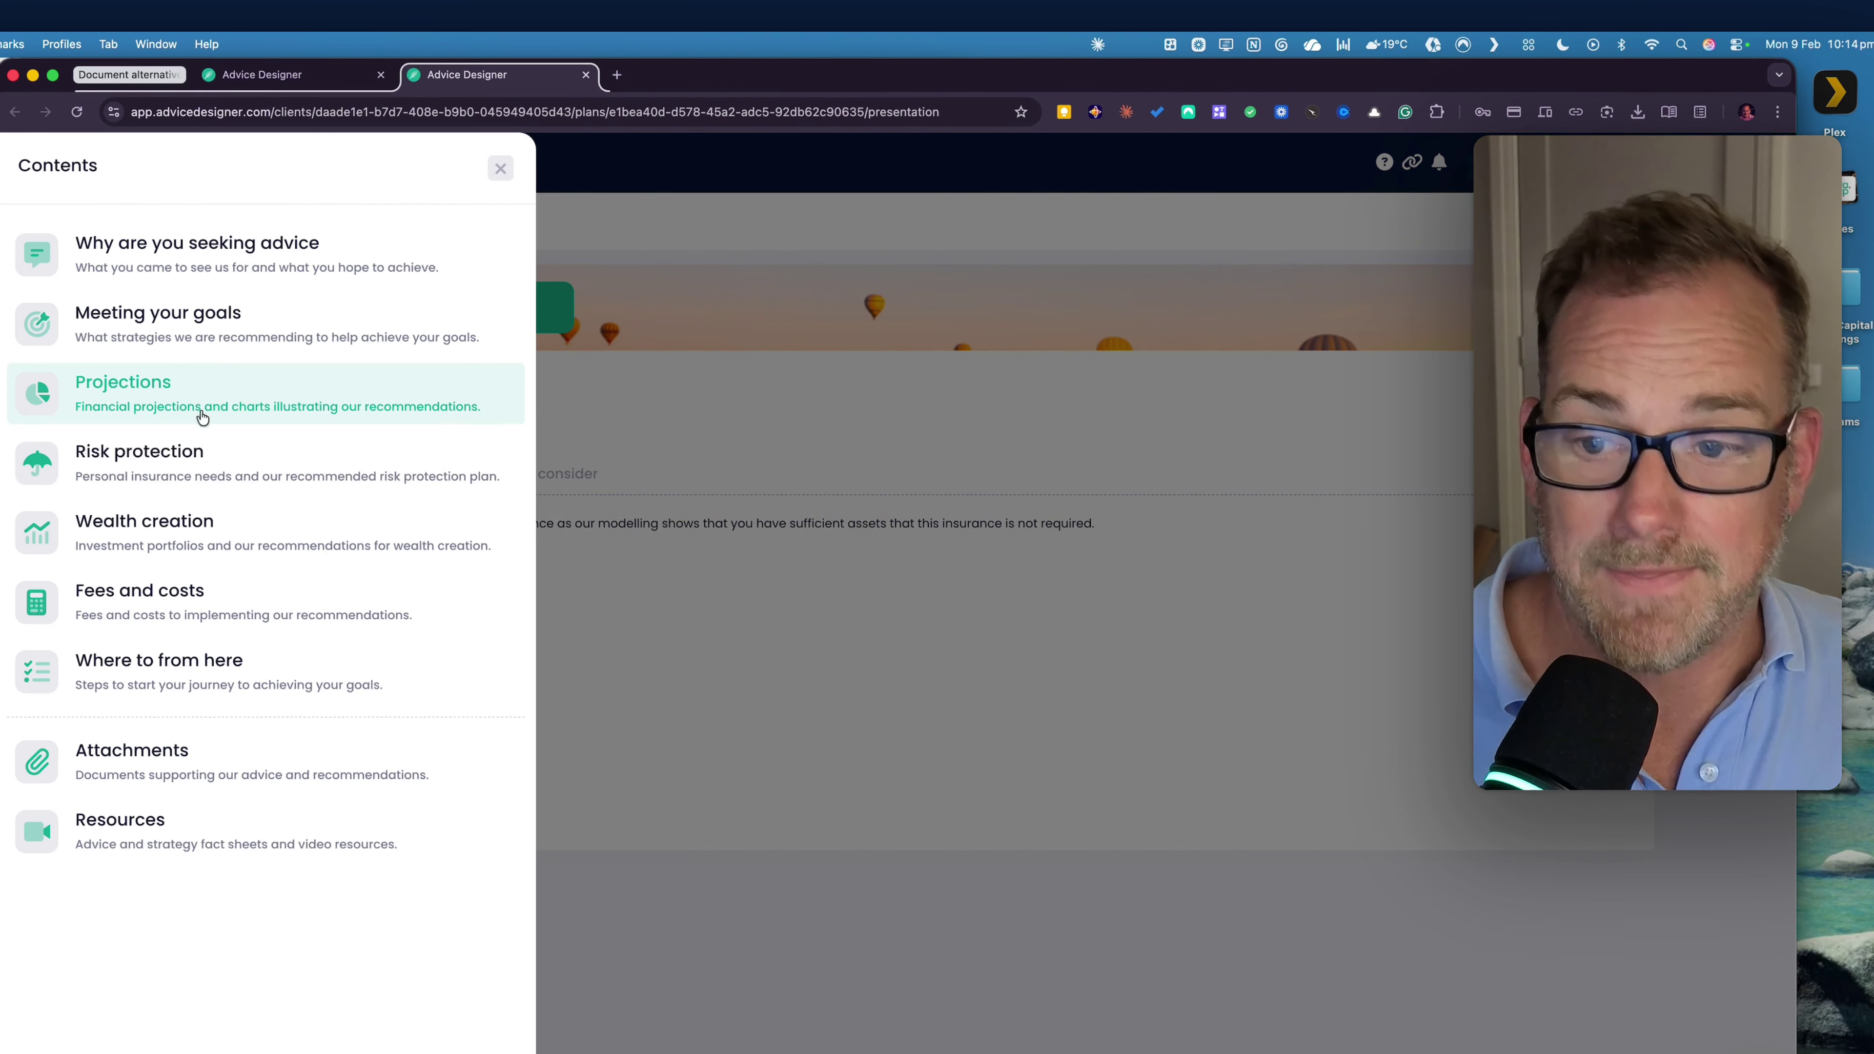
pyautogui.click(358, 562)
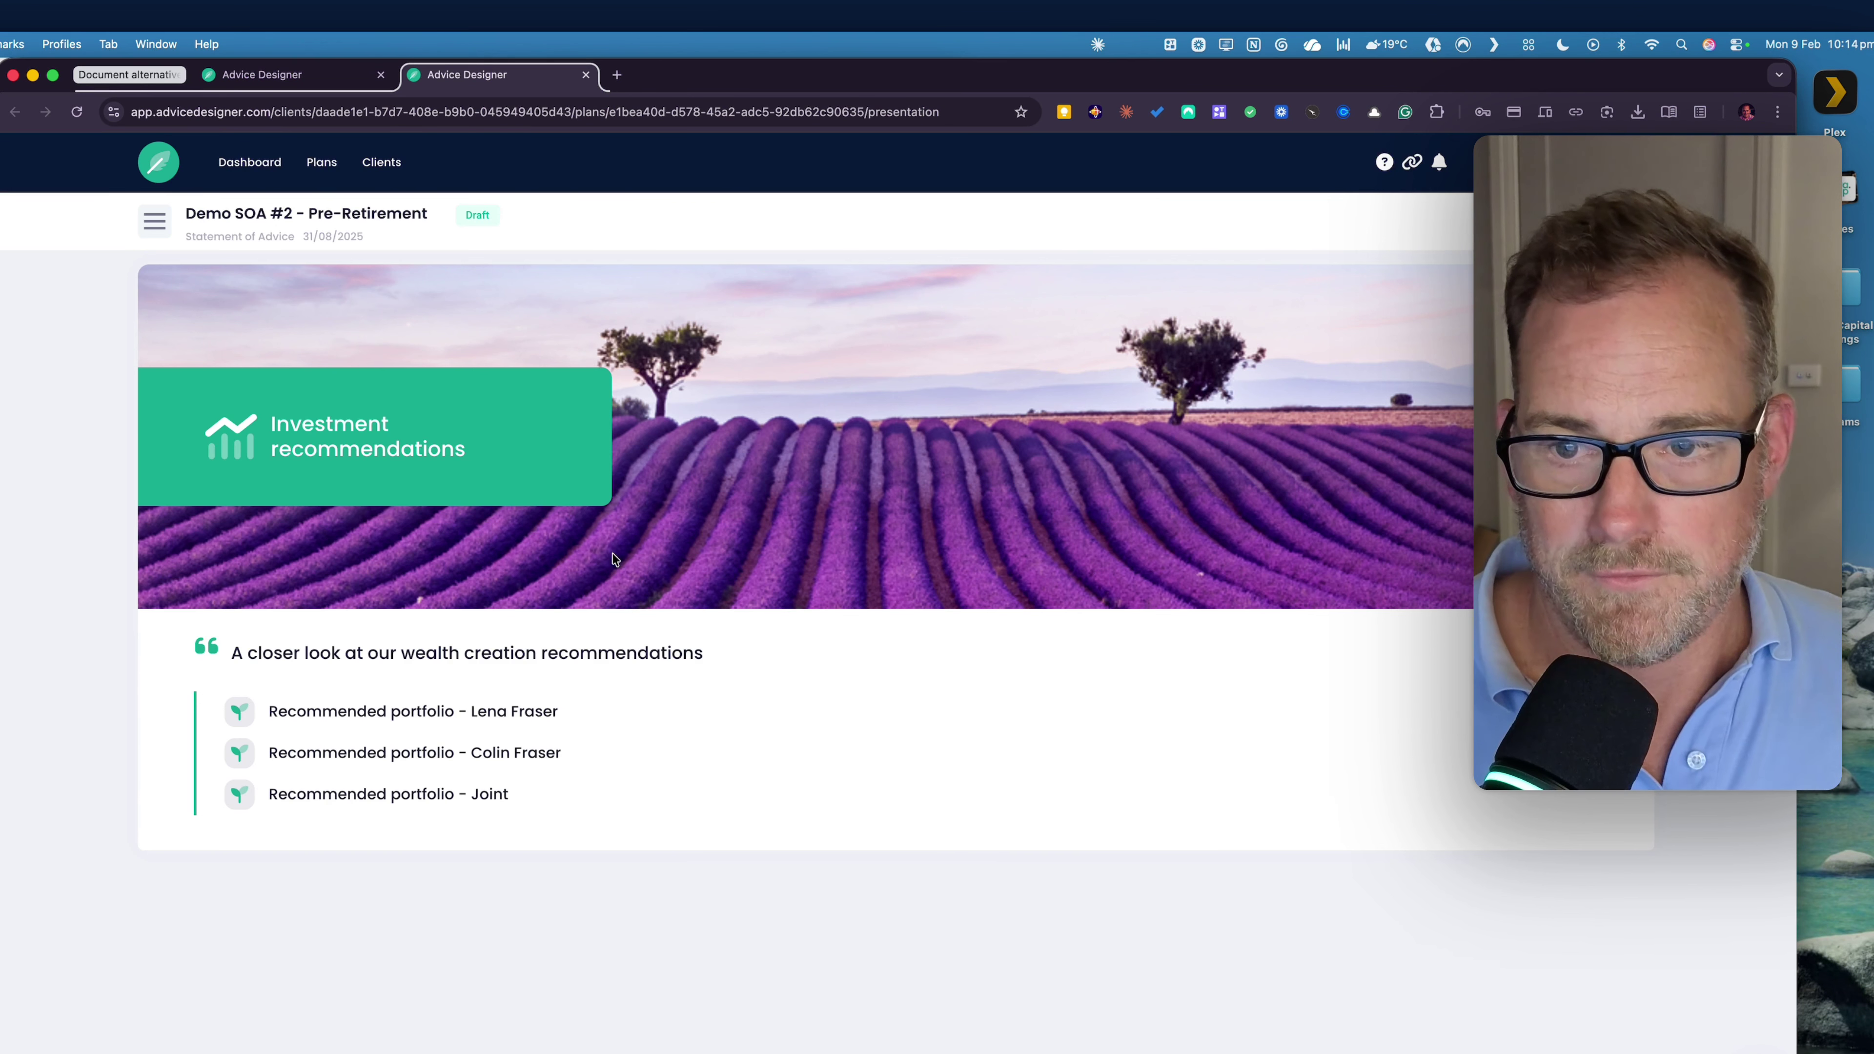
pyautogui.click(156, 223)
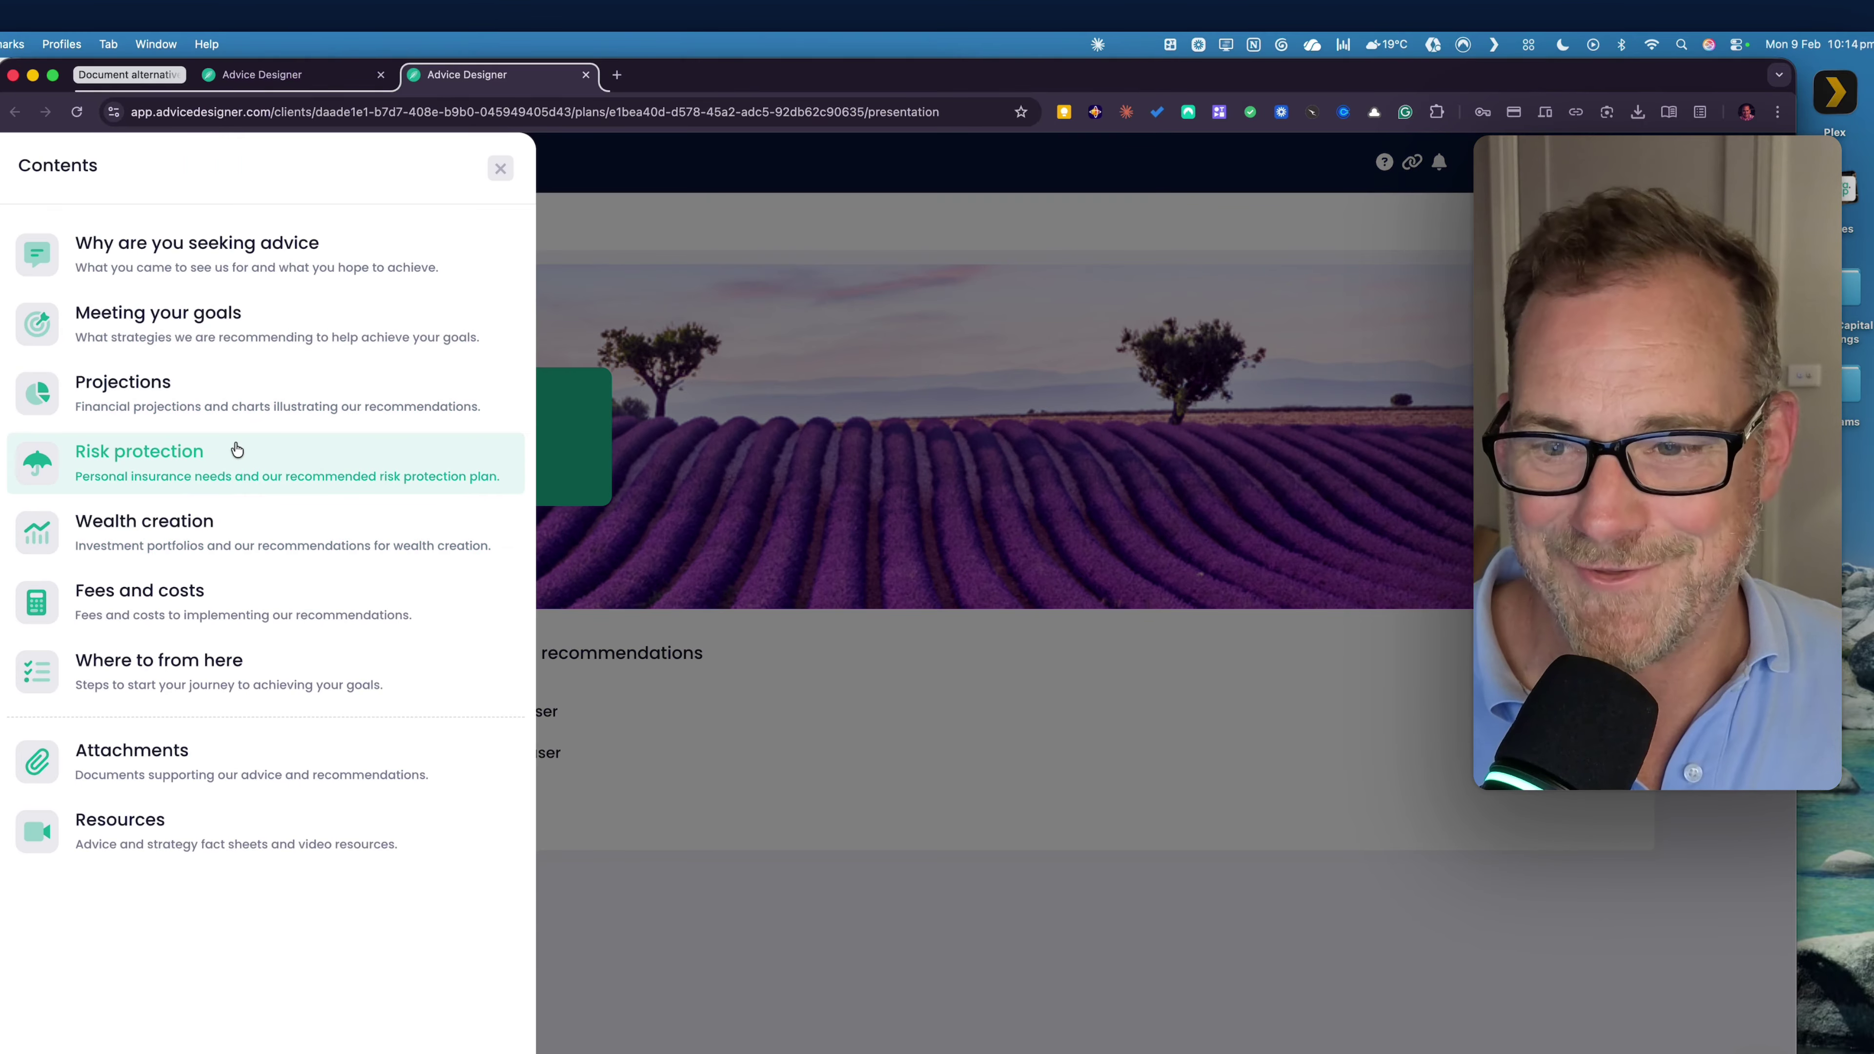
pyautogui.click(397, 432)
pyautogui.scroll(-6, 947, 445)
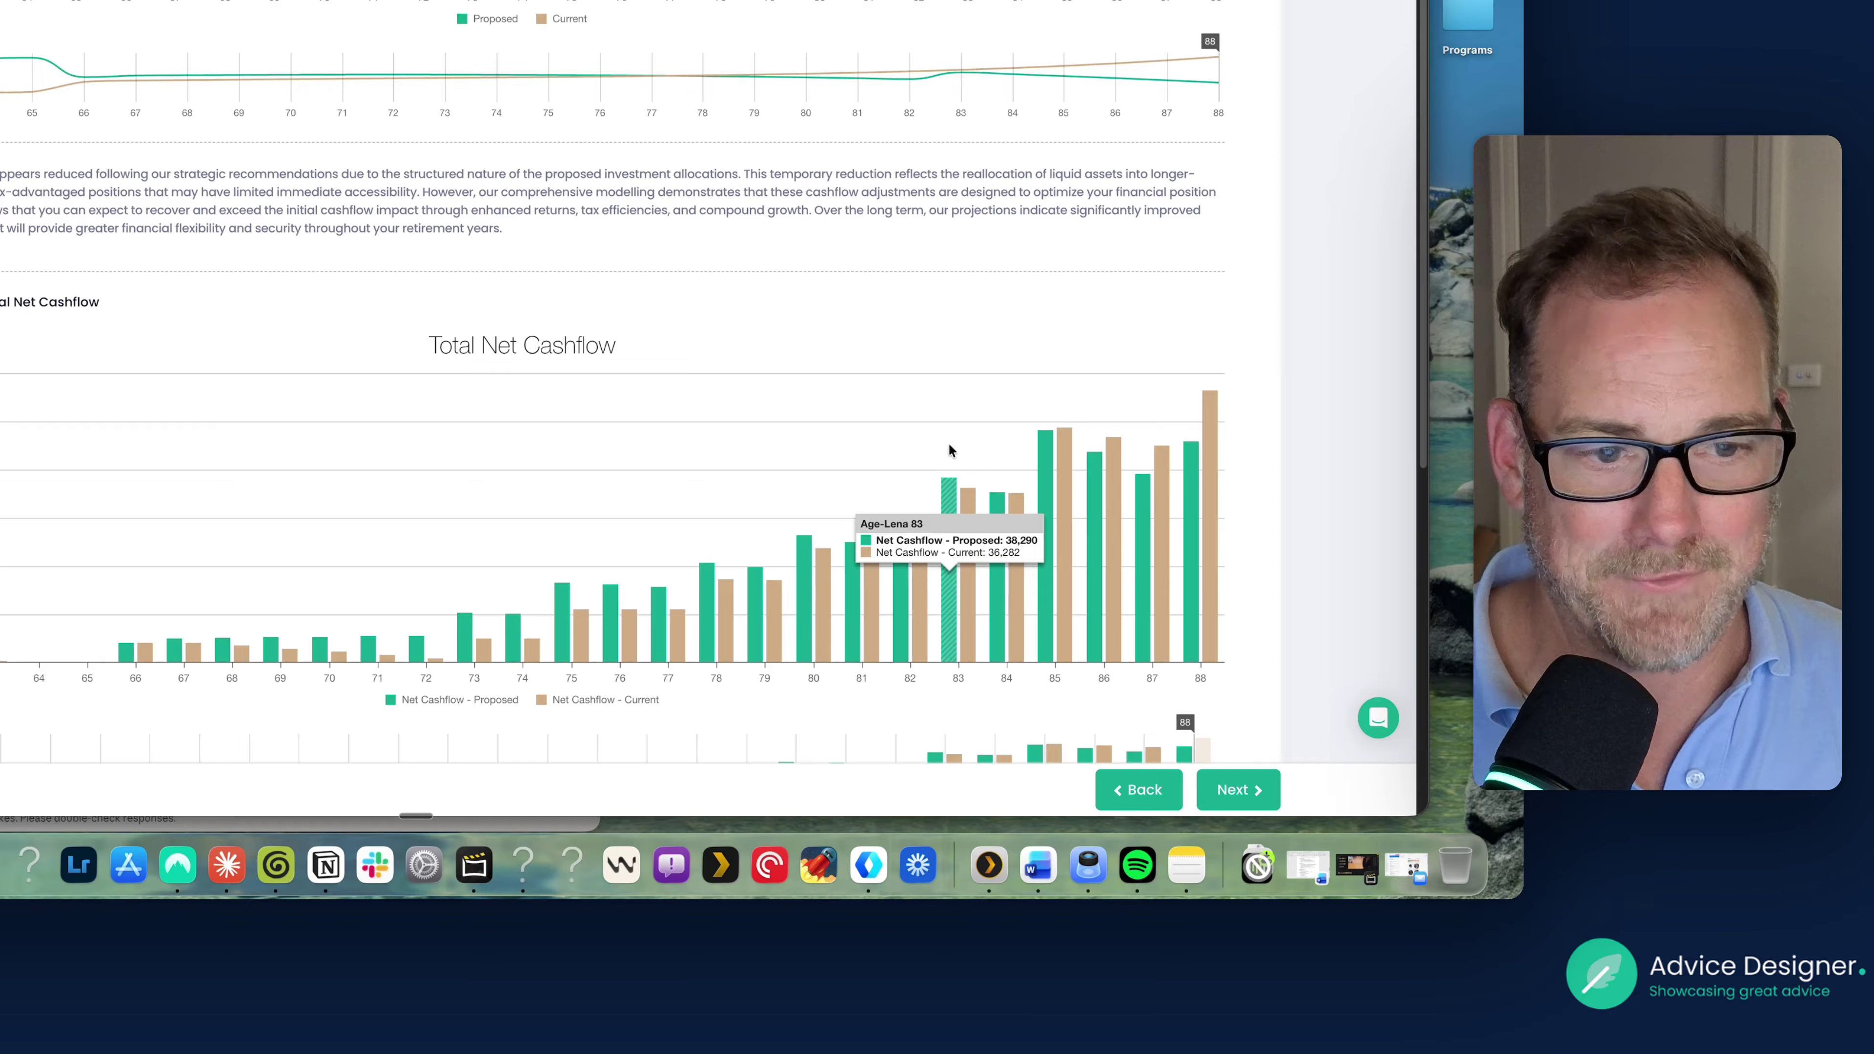
pyautogui.scroll(5, 952, 448)
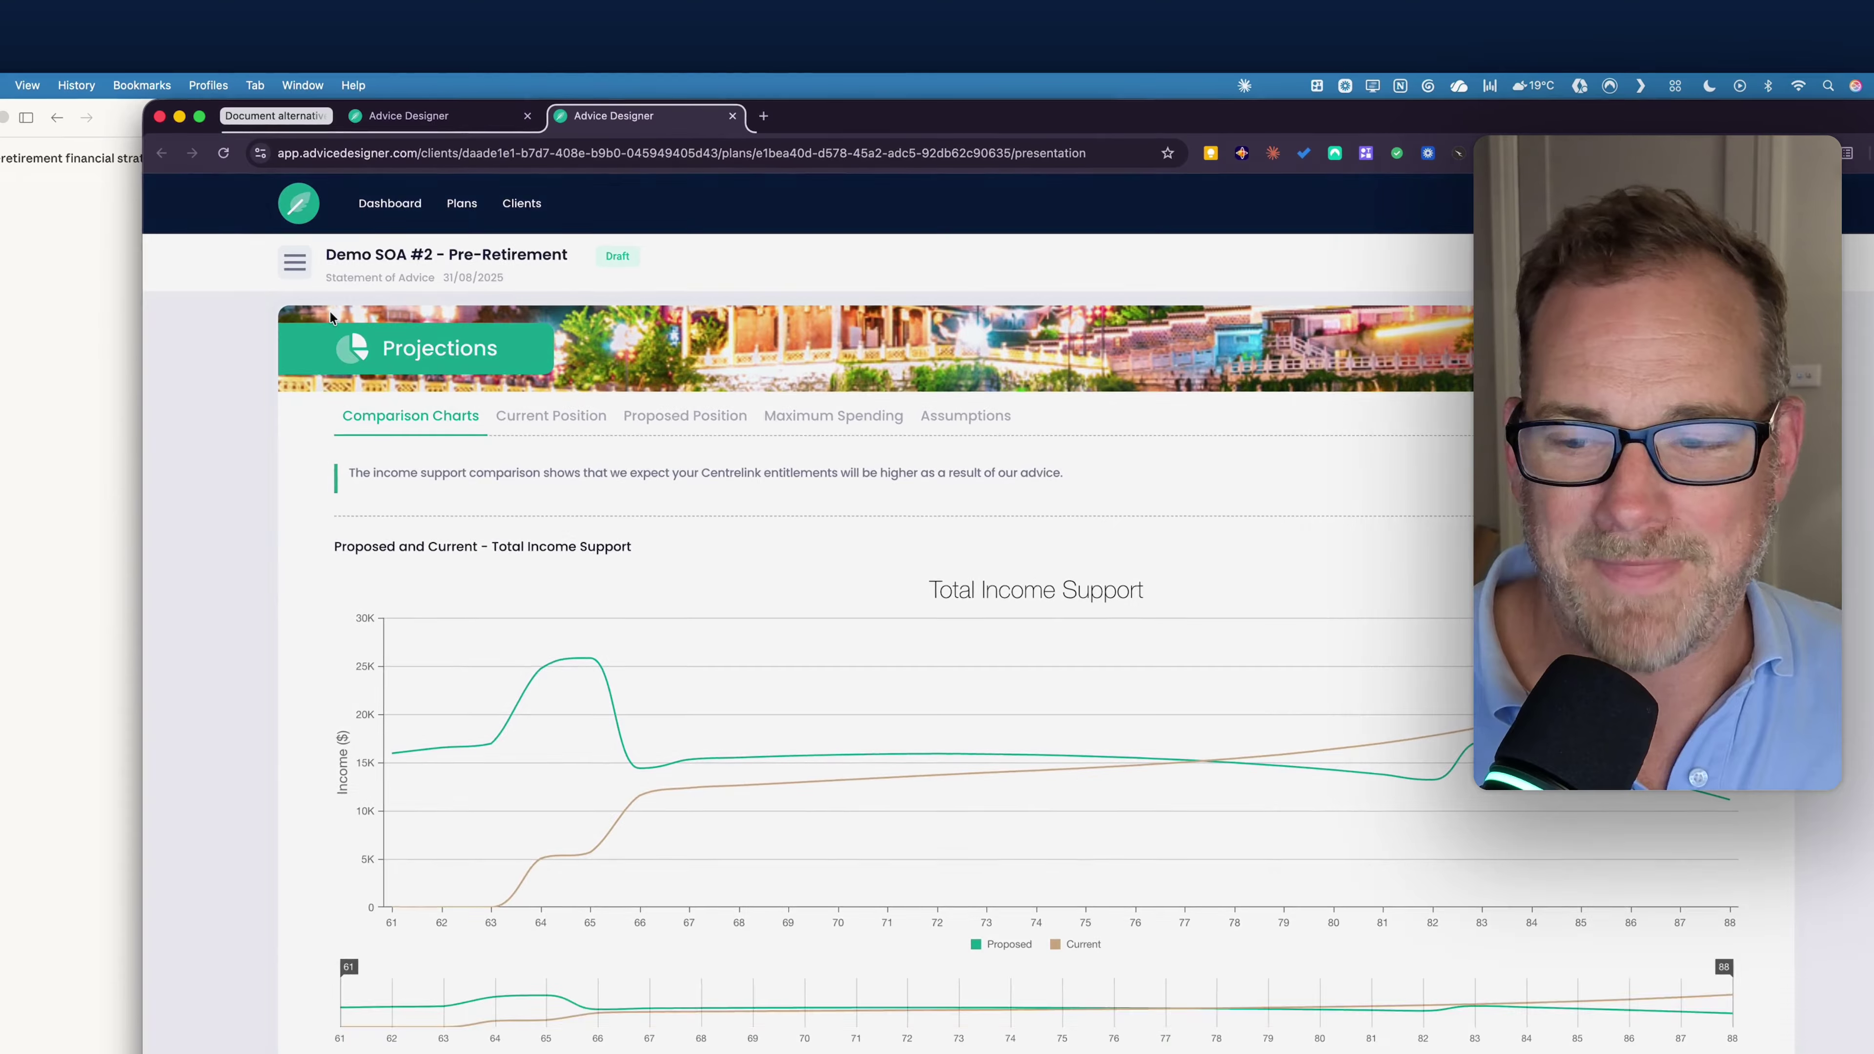
# Return to the presentation's strategy list and go to the Outline of our advice page to examine the Advice Recommendations Overview
pyautogui.click(293, 259)
pyautogui.click(361, 319)
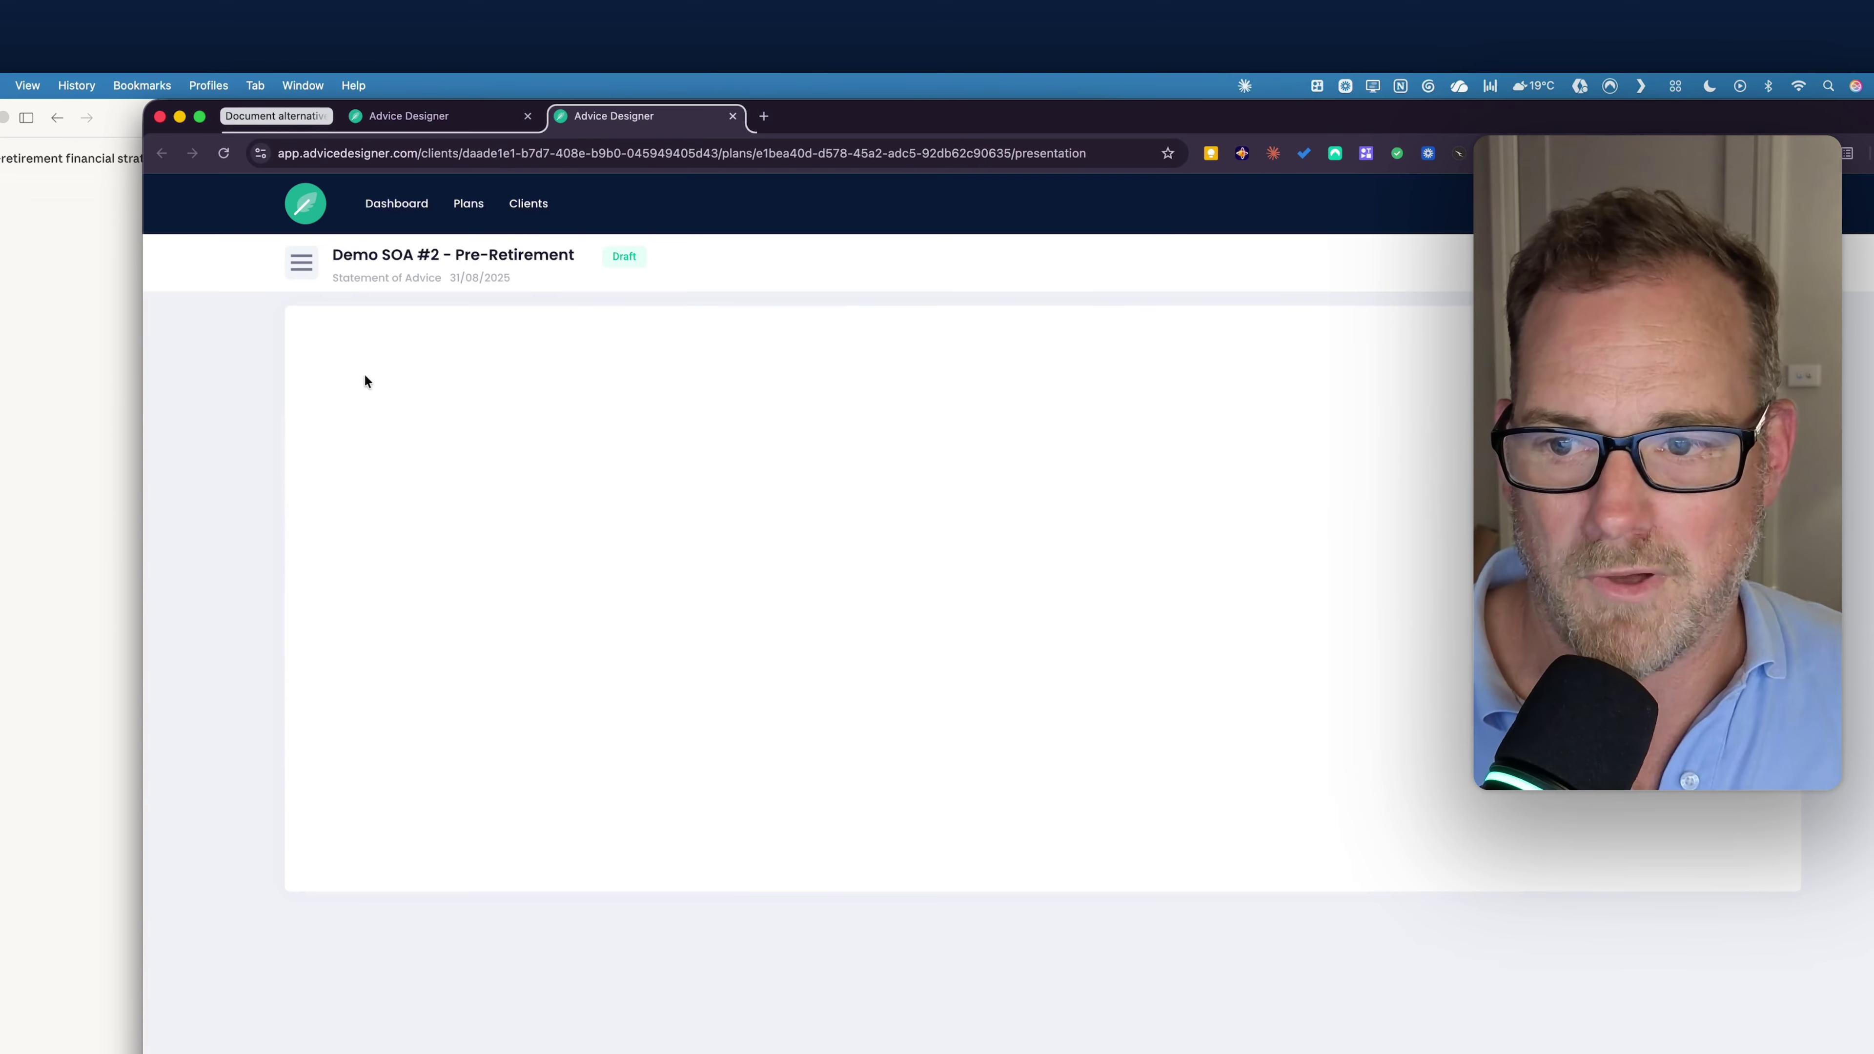
pyautogui.click(303, 264)
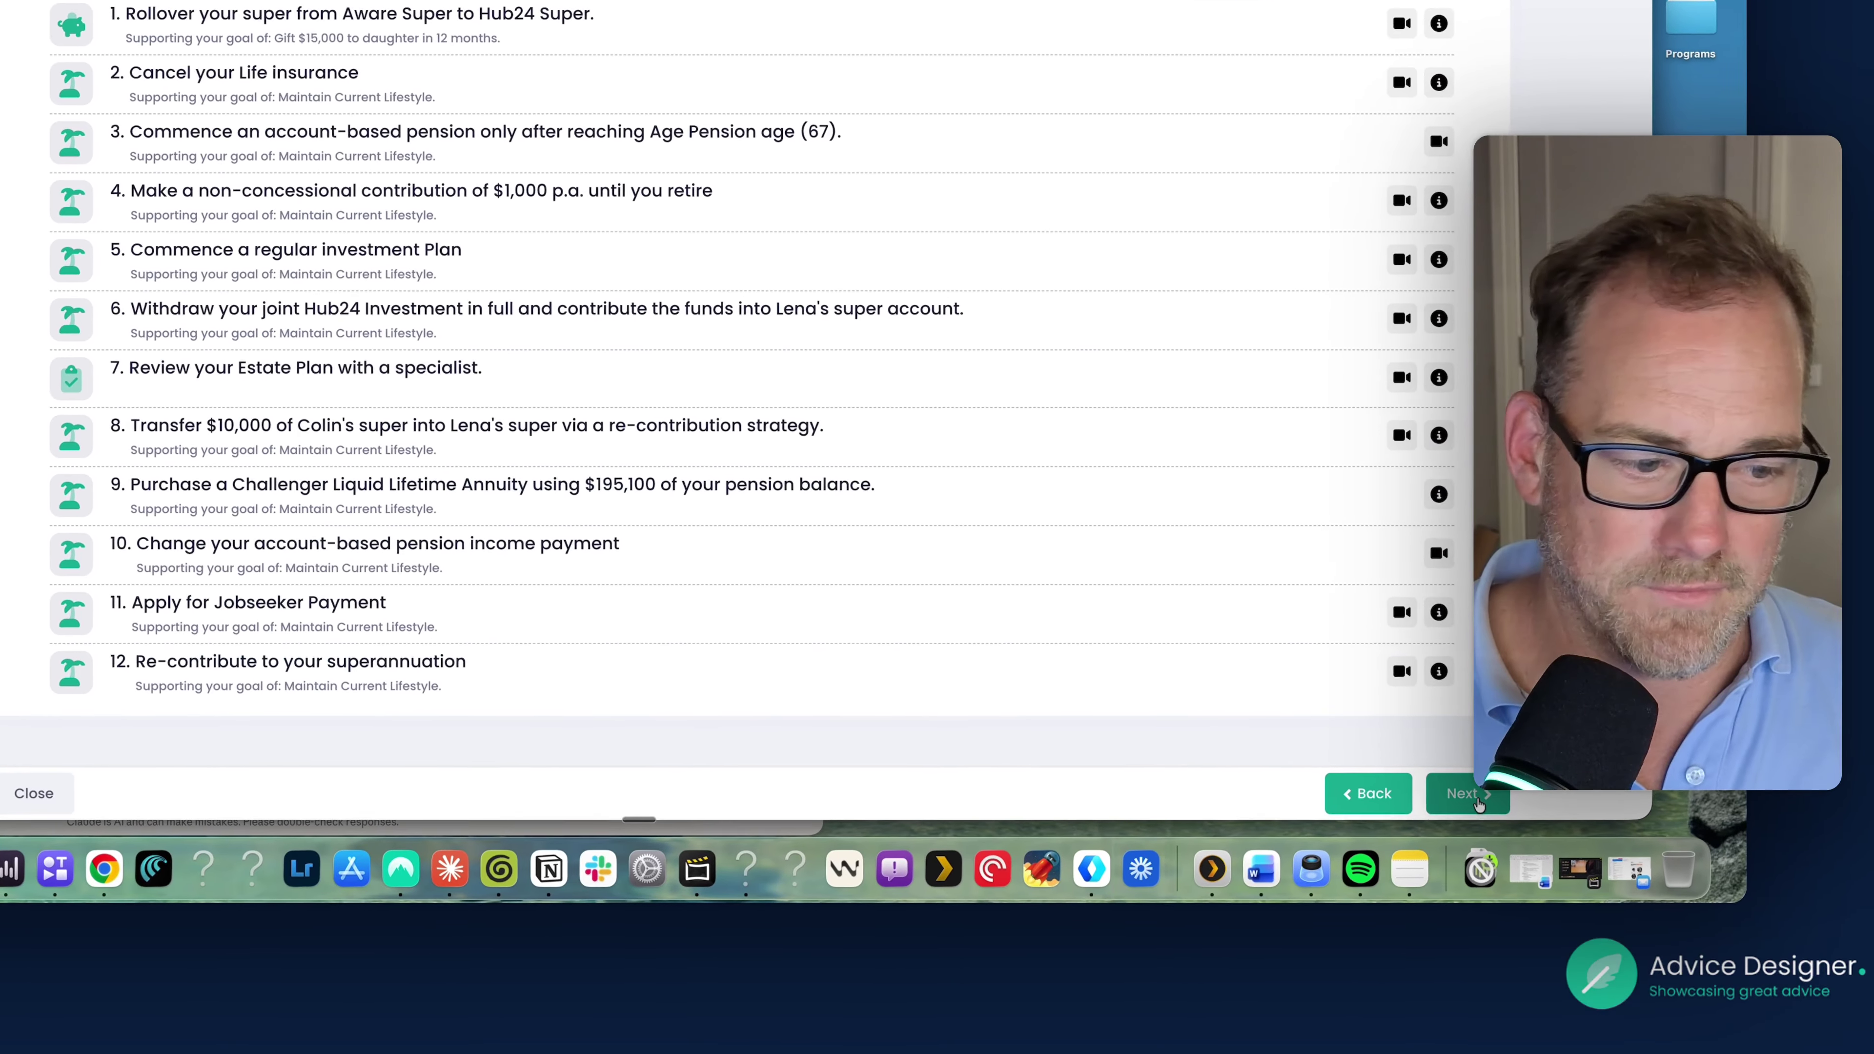
pyautogui.click(1406, 856)
pyautogui.click(1361, 797)
pyautogui.click(1361, 789)
pyautogui.scroll(-1, 1262, 533)
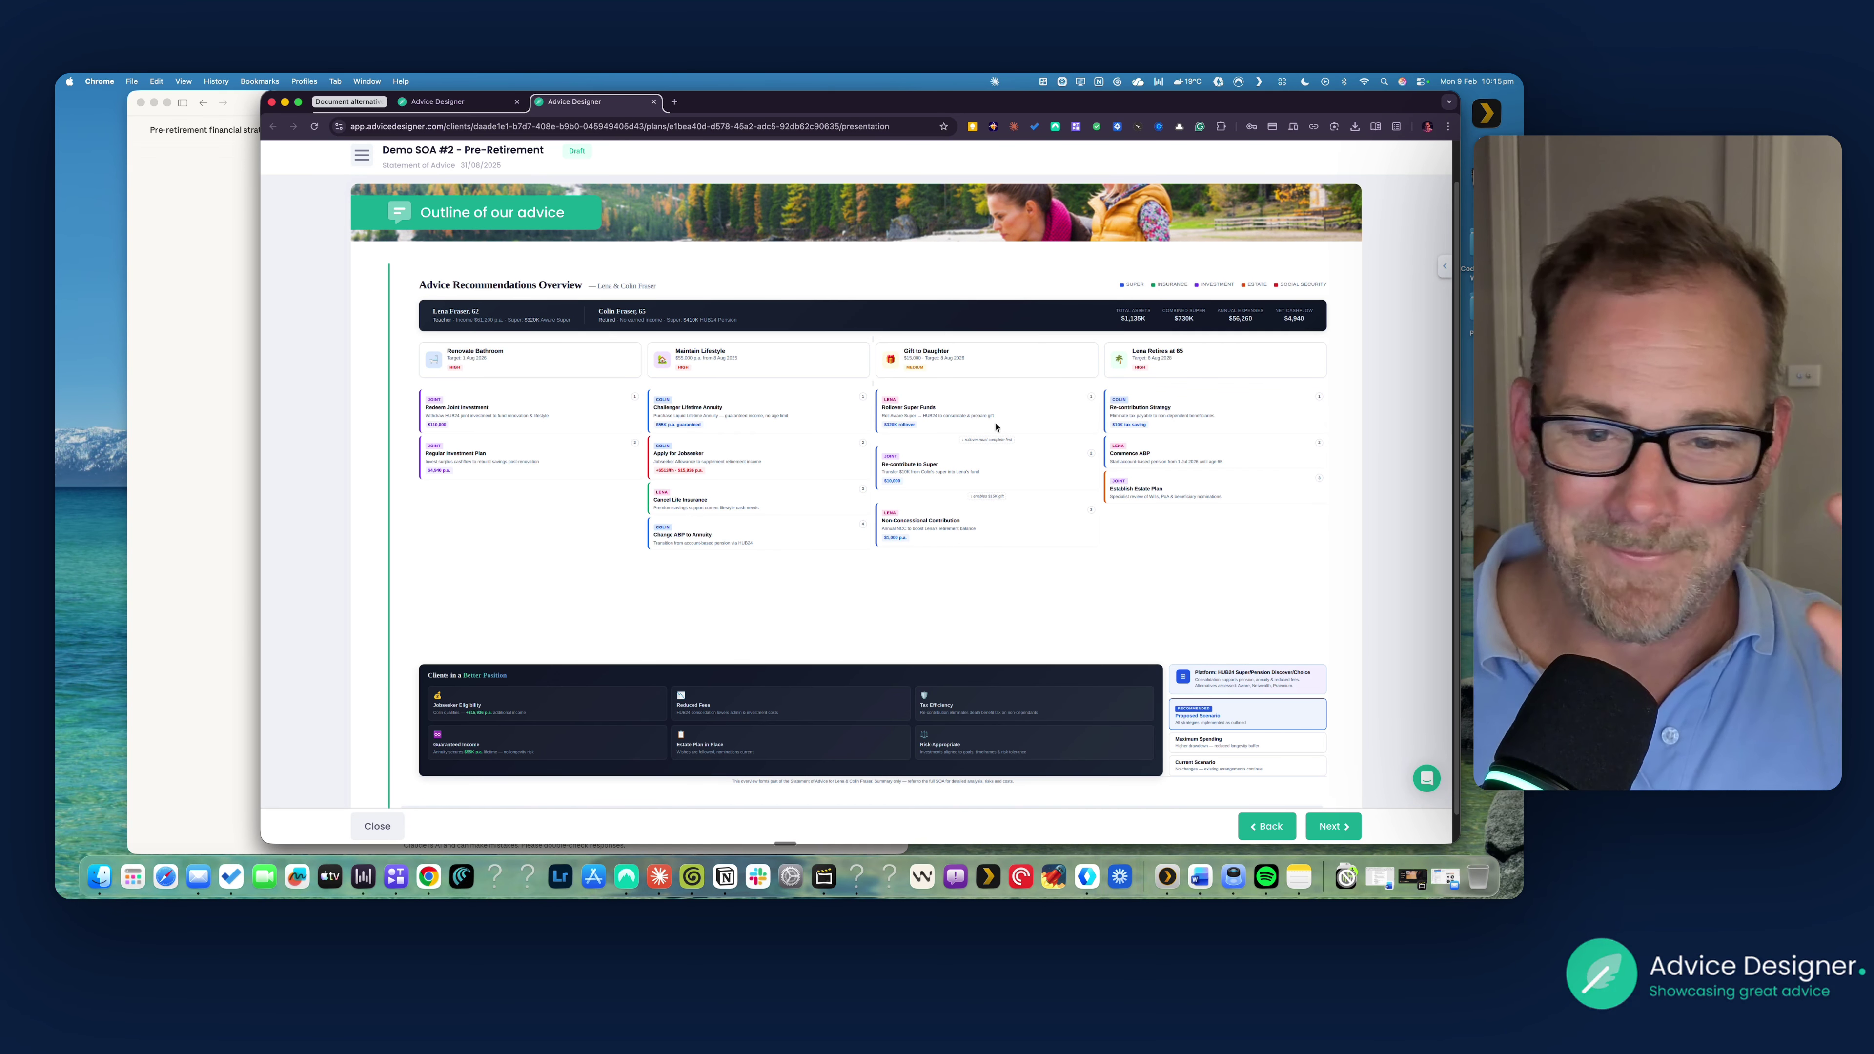
pyautogui.scroll(-1, 995, 427)
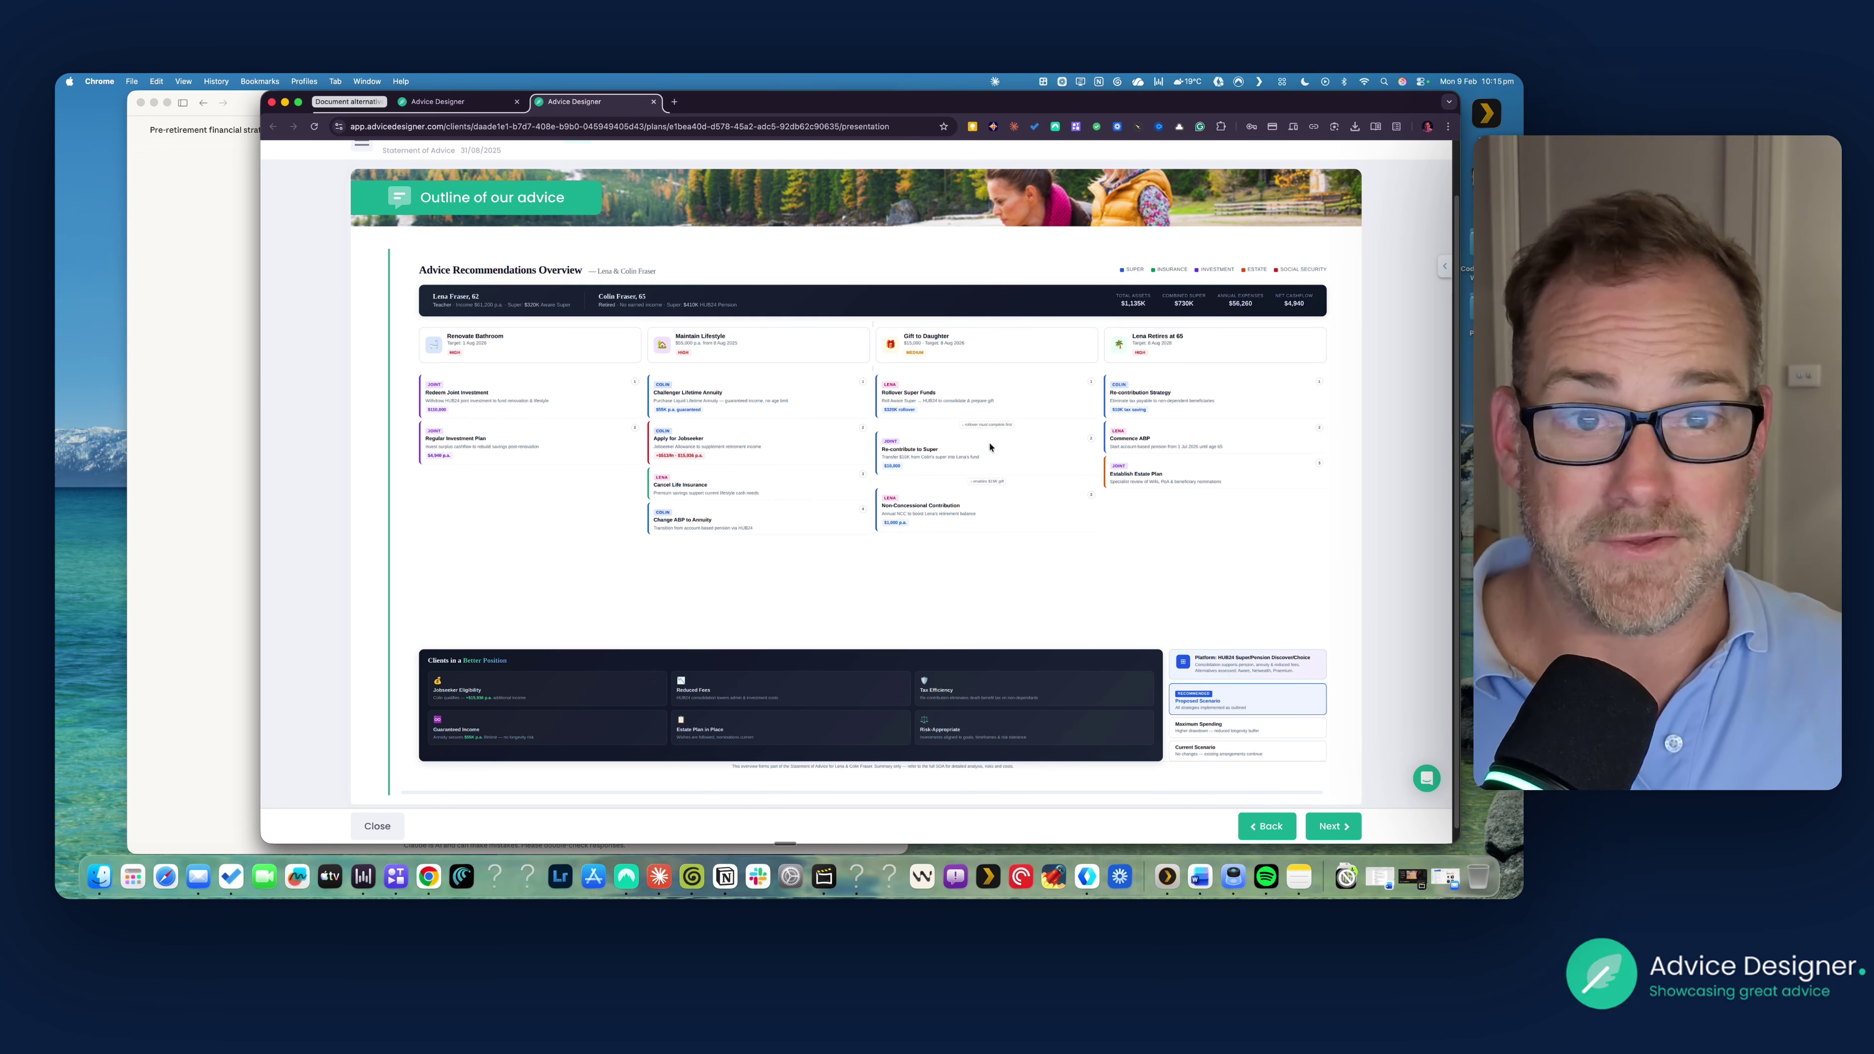